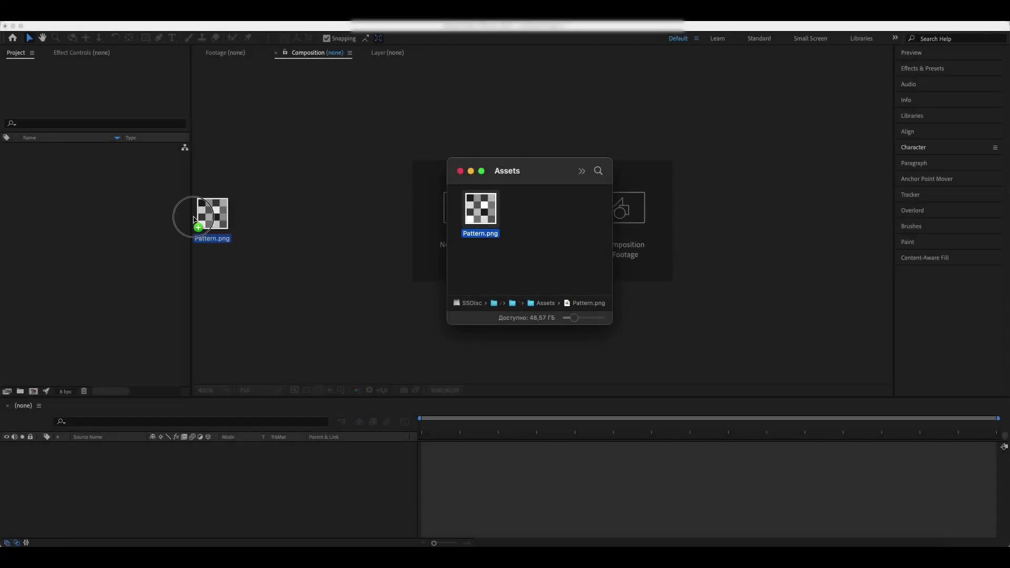
Create a 1920×1080 composition named Pattern and add Pattern.png to it as a layer.
click(33, 391)
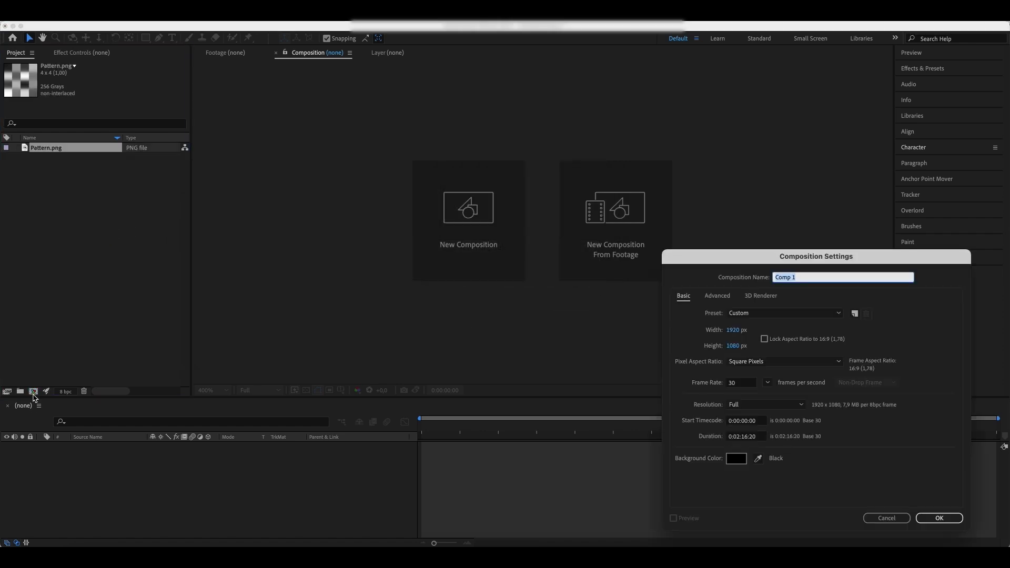
key(BackSpace)
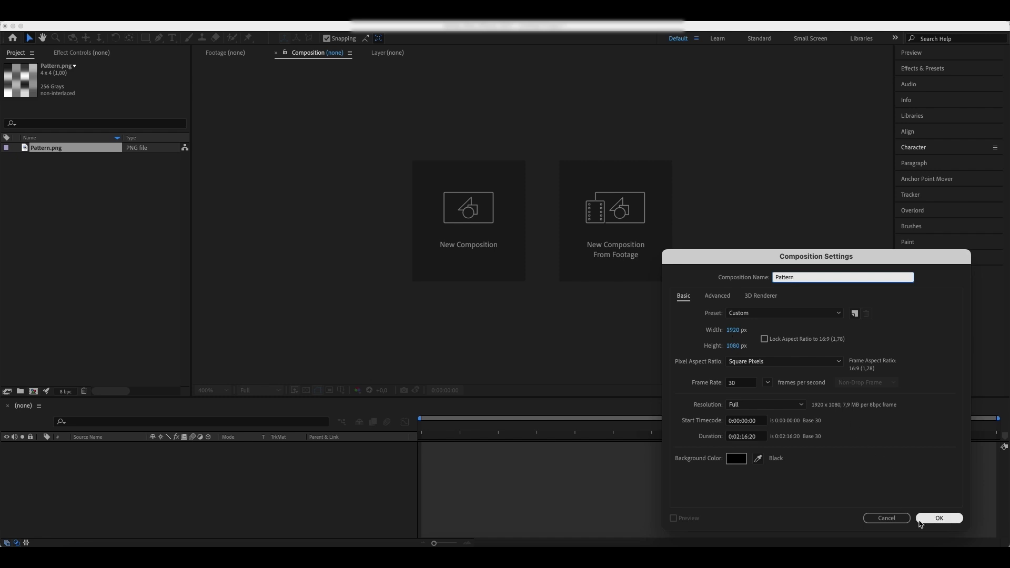
click(939, 518)
drag(73, 148, 121, 475)
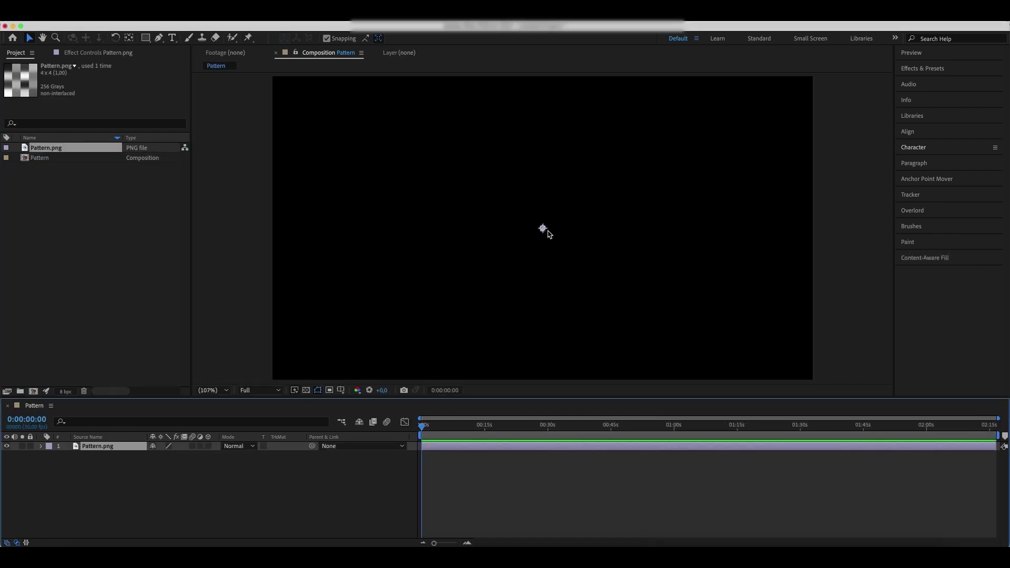
Fit the composition in the viewer and apply CC RepeTile to Pattern.png.
scroll(545, 230, up, 6)
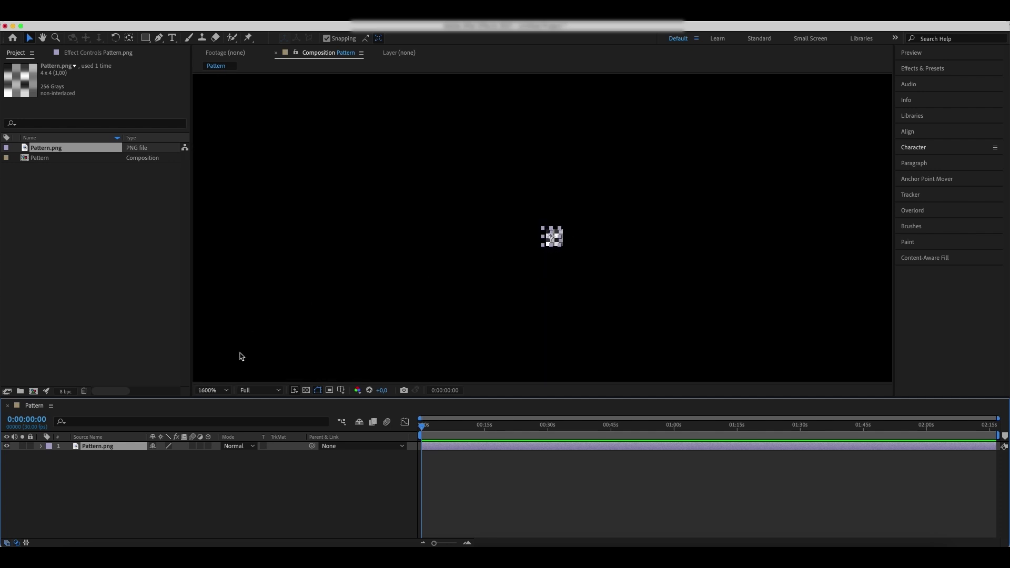
click(226, 390)
click(221, 202)
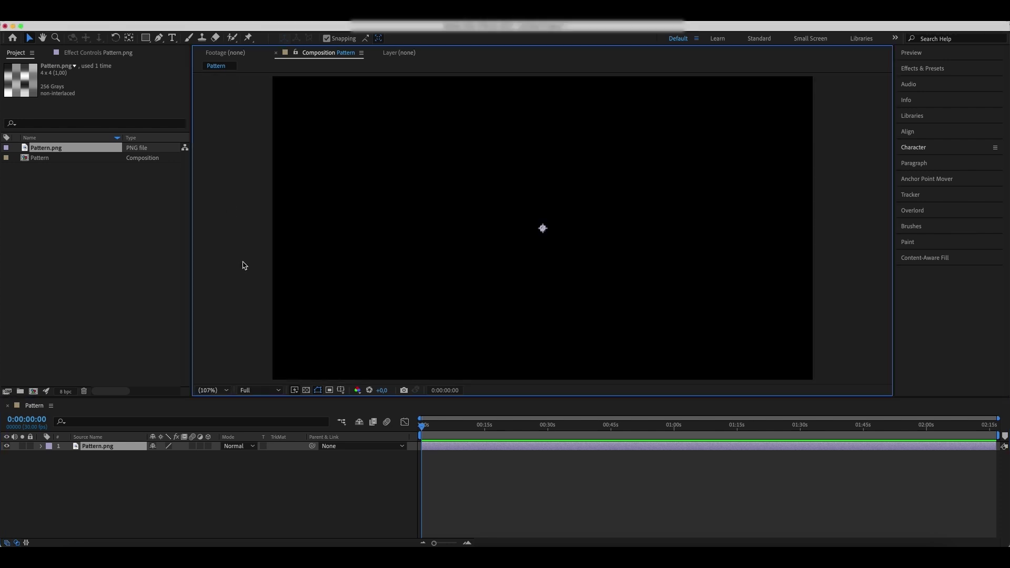
click(927, 69)
click(931, 83)
text(cc repe)
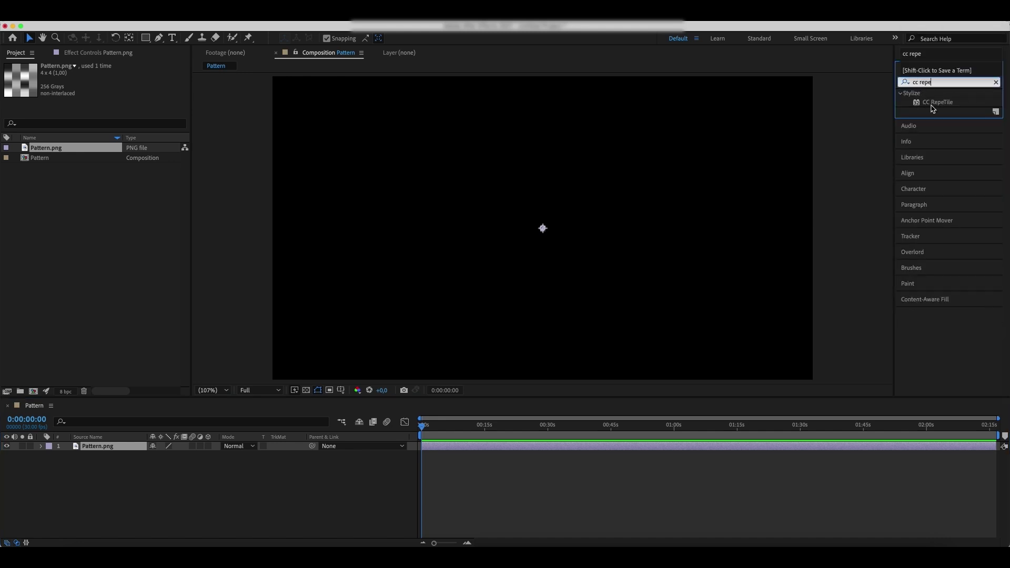
double_click(932, 103)
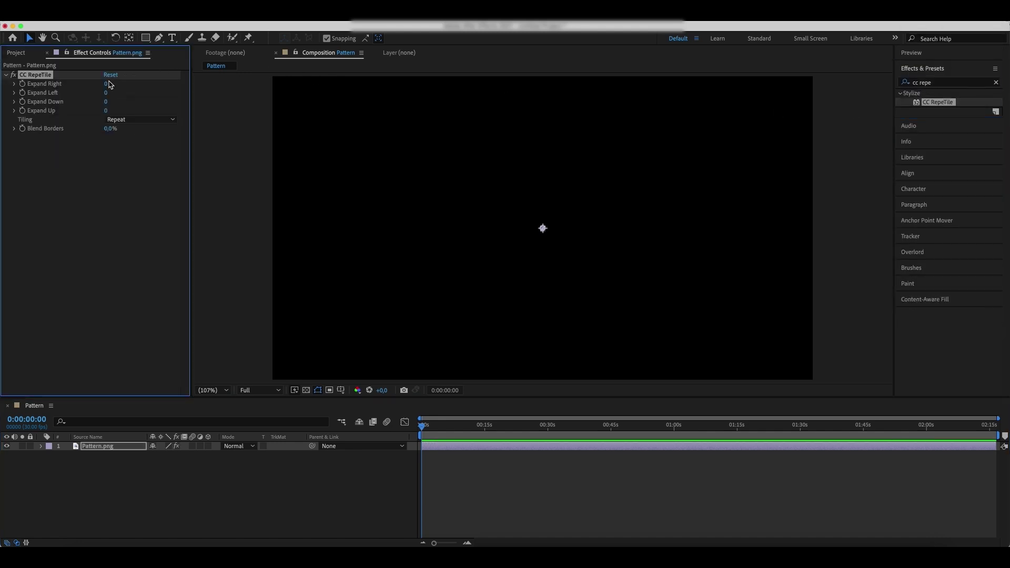
Set CC RepeTile Expand Right/Left to 960 and Expand Down/Up to 540.
click(107, 84)
text(960)
key(Return)
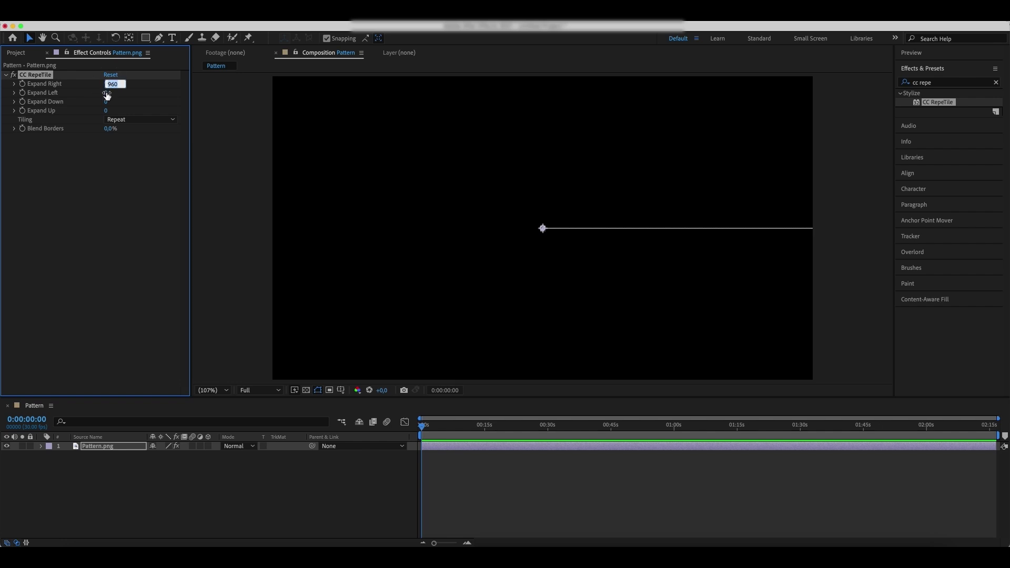
click(107, 93)
text(960)
click(108, 101)
text(540)
key(Return)
click(110, 101)
click(106, 110)
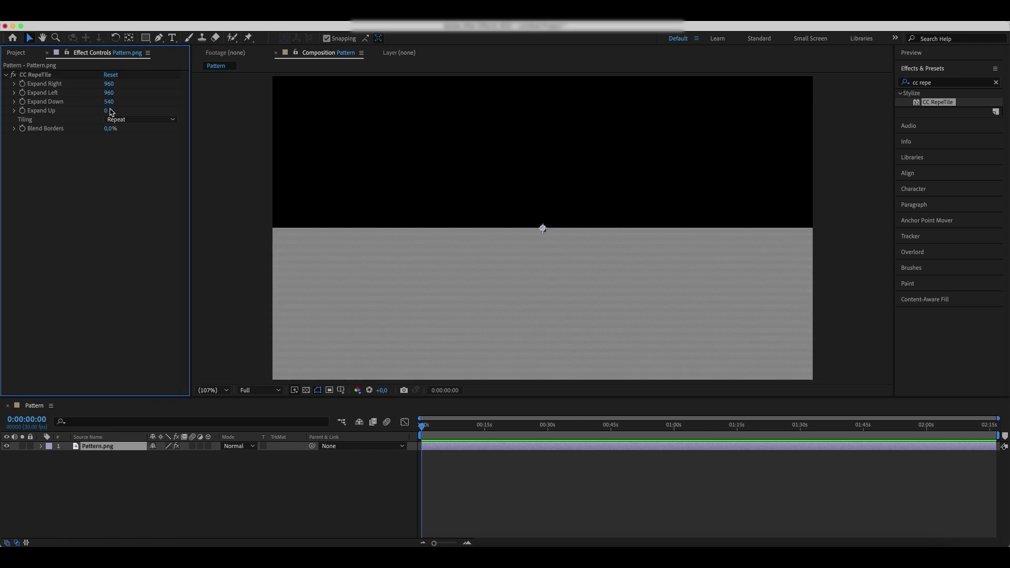
text(540)
key(Return)
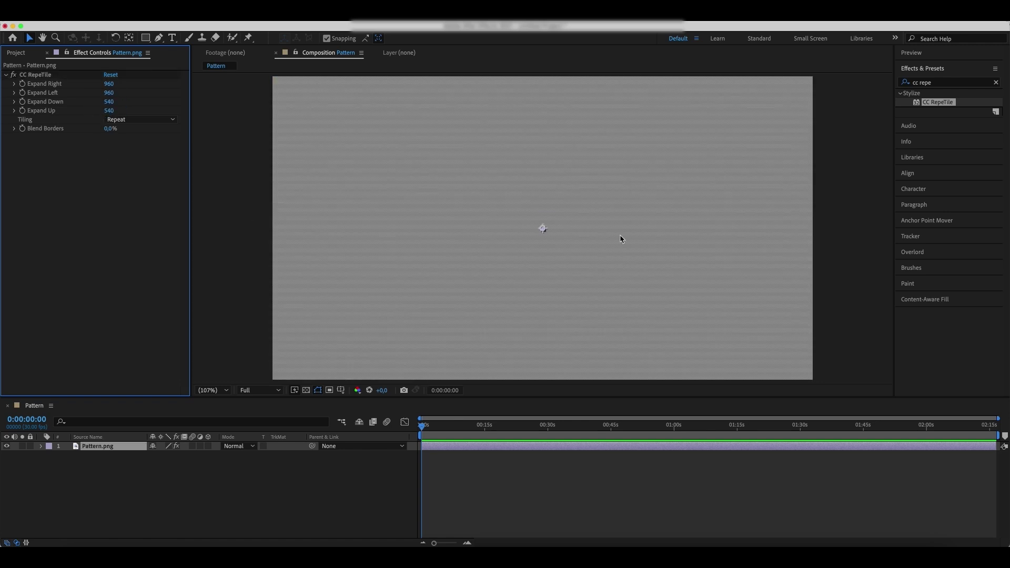
click(171, 453)
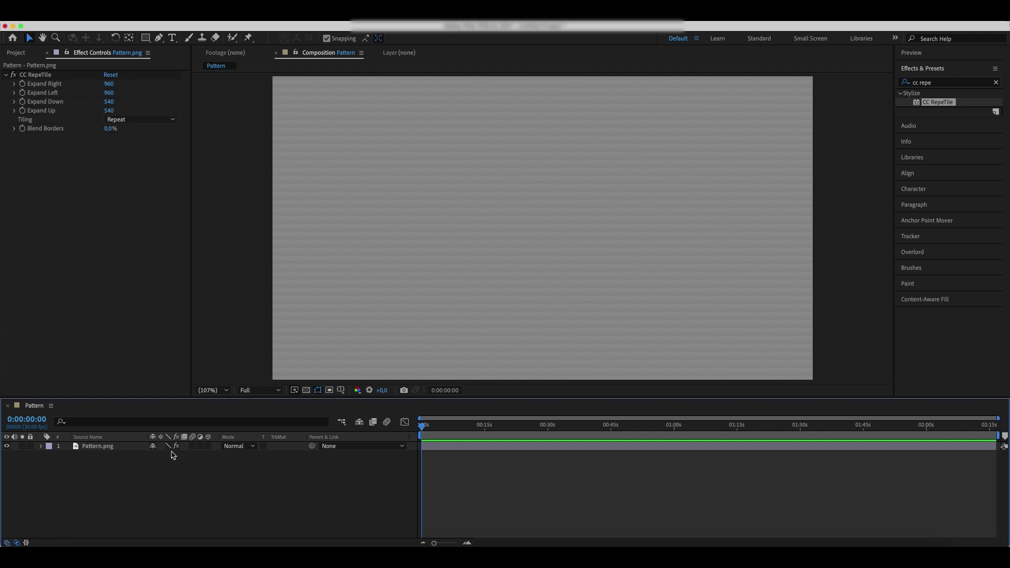
click(92, 542)
Import Footage.mp4, place it in a new composition named Footage, and scrub the clip.
drag(474, 208, 59, 260)
click(33, 392)
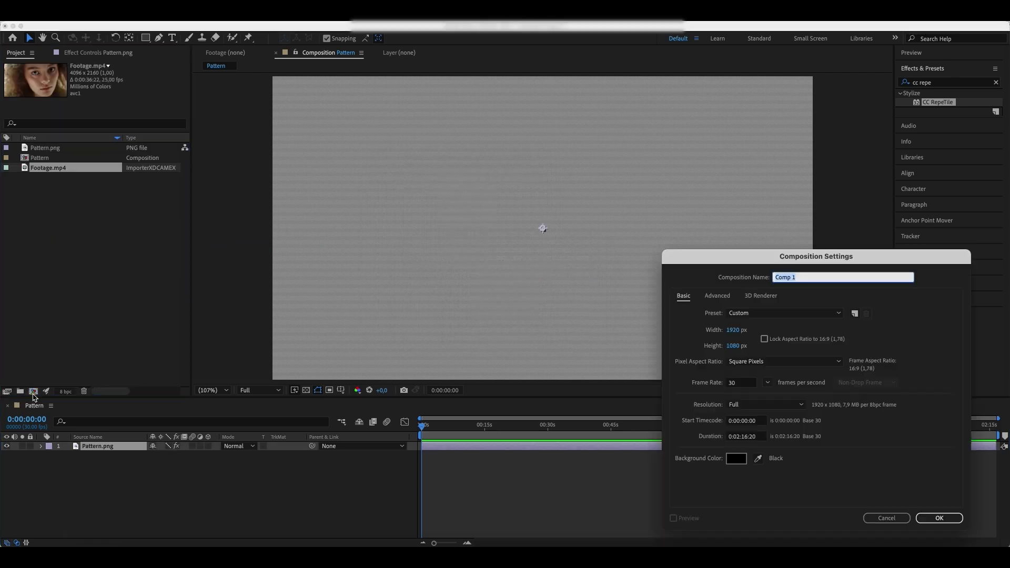
text(Footage)
key(Return)
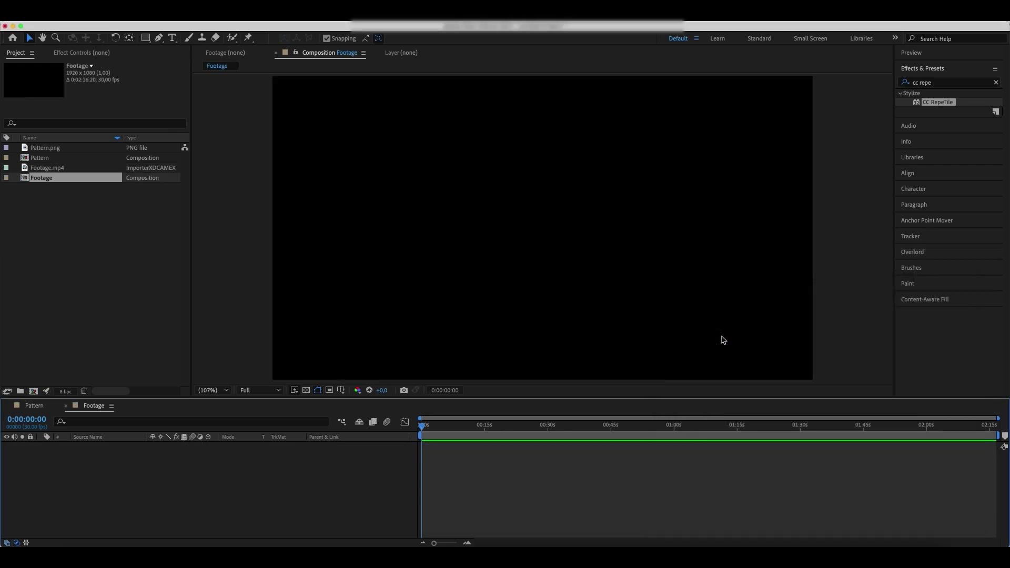
drag(56, 169, 586, 451)
drag(484, 437, 440, 437)
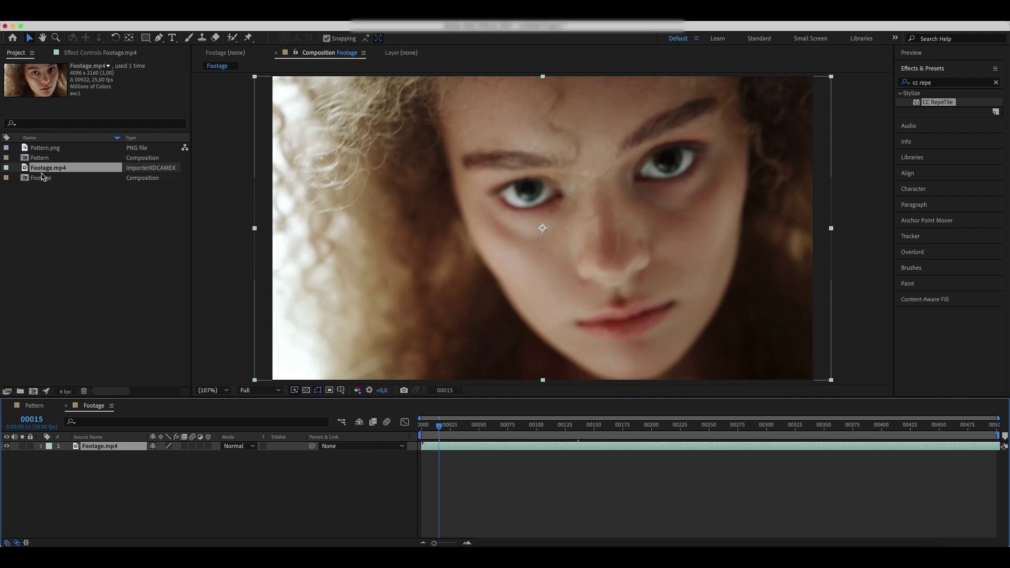
Nest the Footage comp in a new composition and rename it Main.
click(42, 179)
drag(53, 183, 33, 391)
click(51, 183)
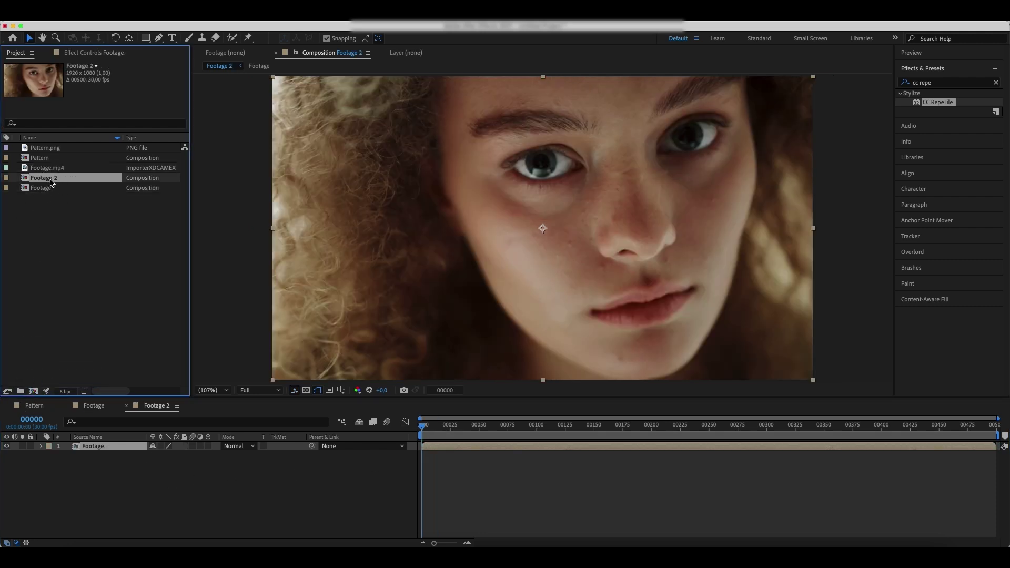
key(Return)
text(M)
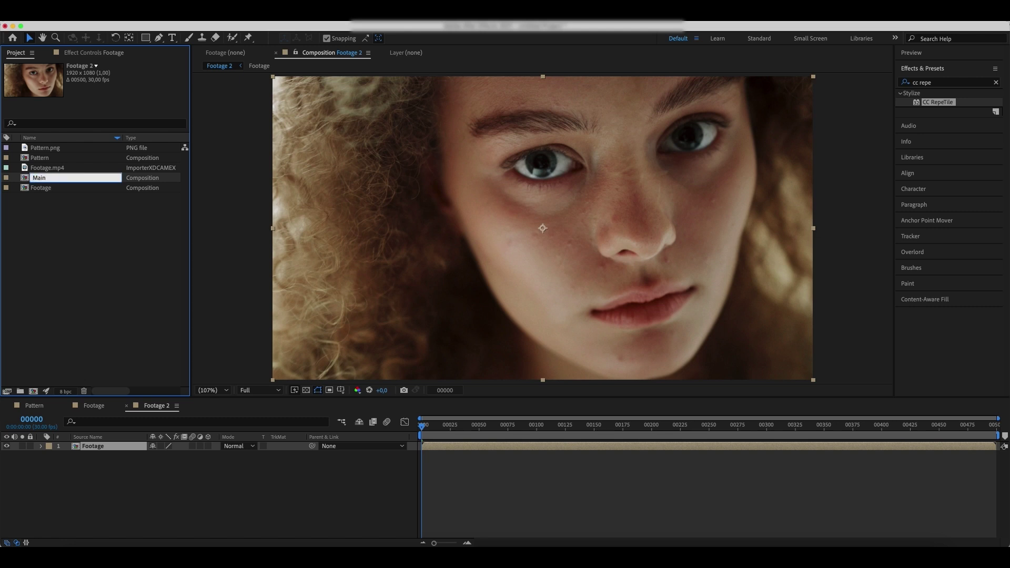
text(ain)
key(Return)
Add the Pattern comp above Footage in Main, set to draft quality with 20% opacity.
drag(51, 158, 108, 448)
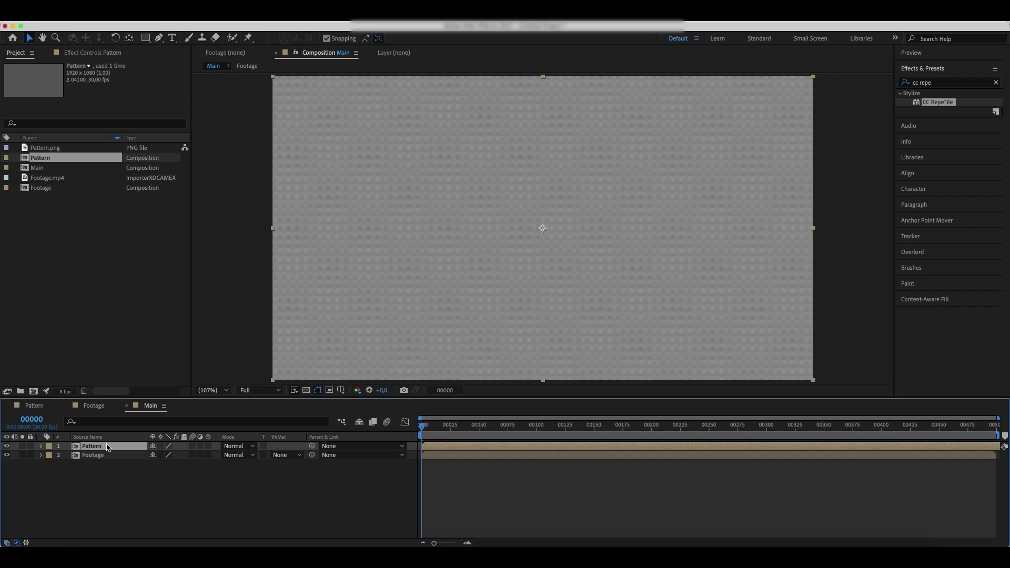
click(169, 447)
key(t)
click(157, 455)
text(20)
key(Return)
Add a new adjustment layer to the Main composition.
key(t)
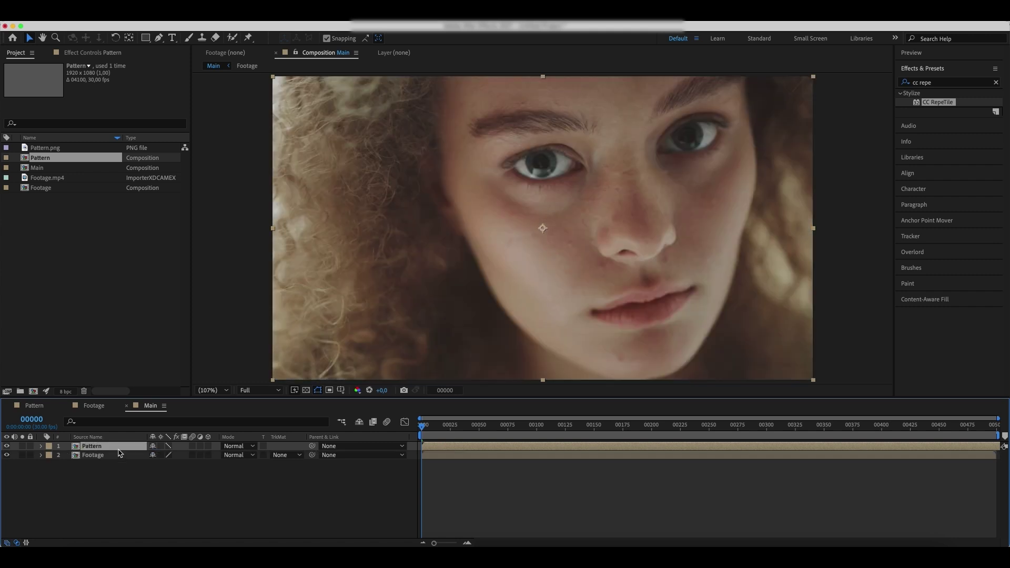
click(124, 473)
right_click(126, 474)
mouse_move(184, 416)
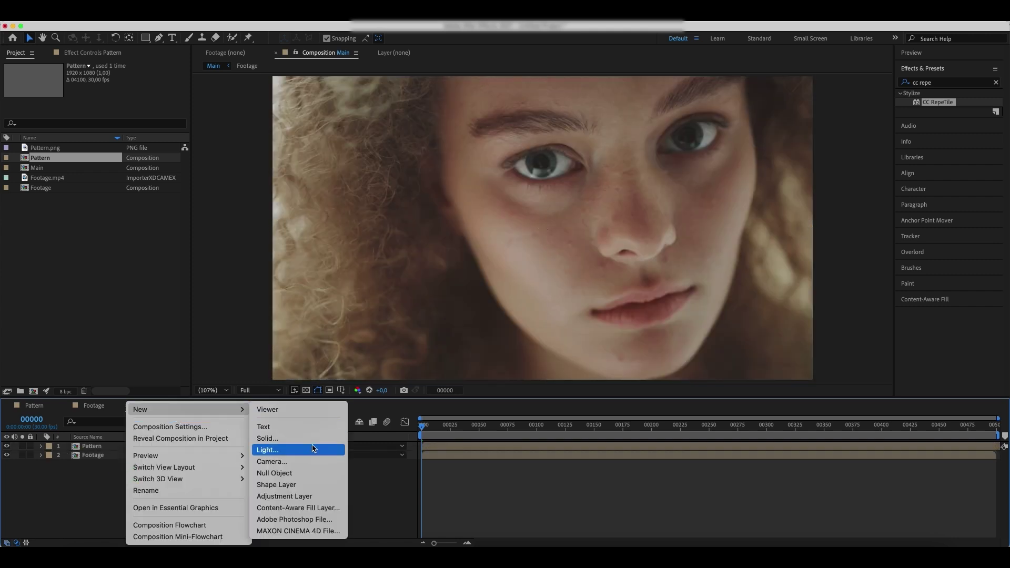
click(293, 497)
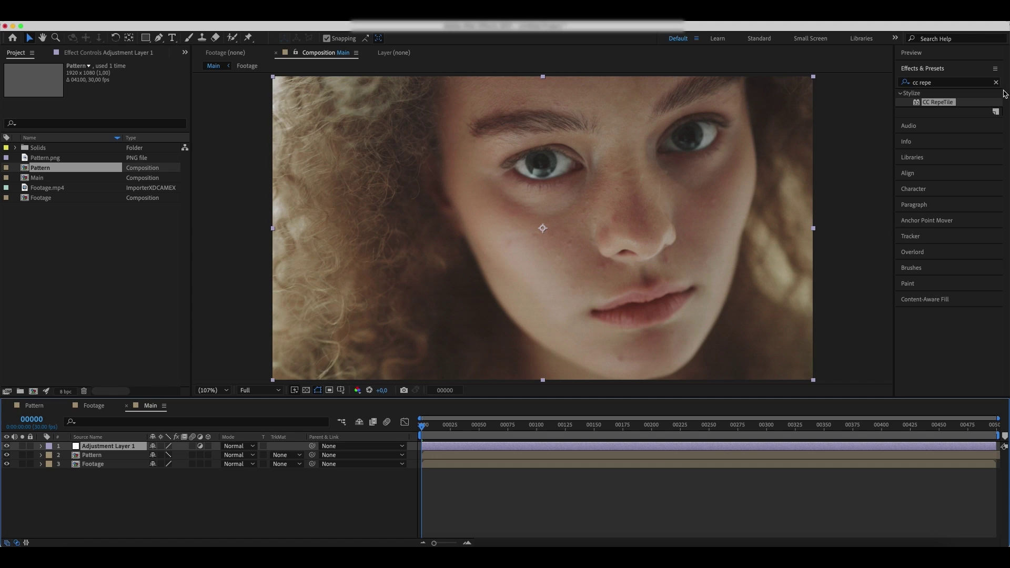
Apply Mosaic to the adjustment layer with Sharp Colors turned on.
click(996, 82)
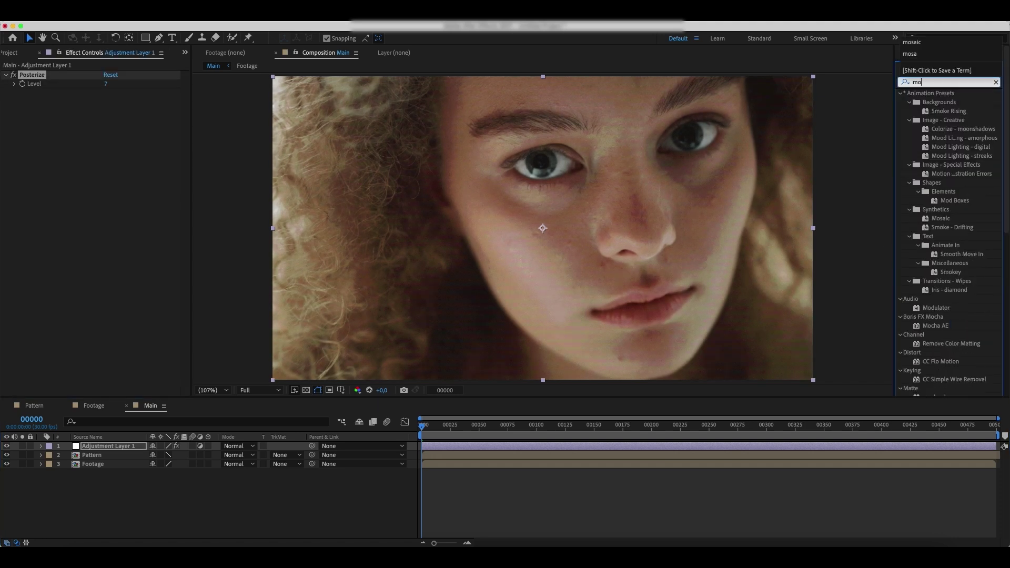
text(mosai)
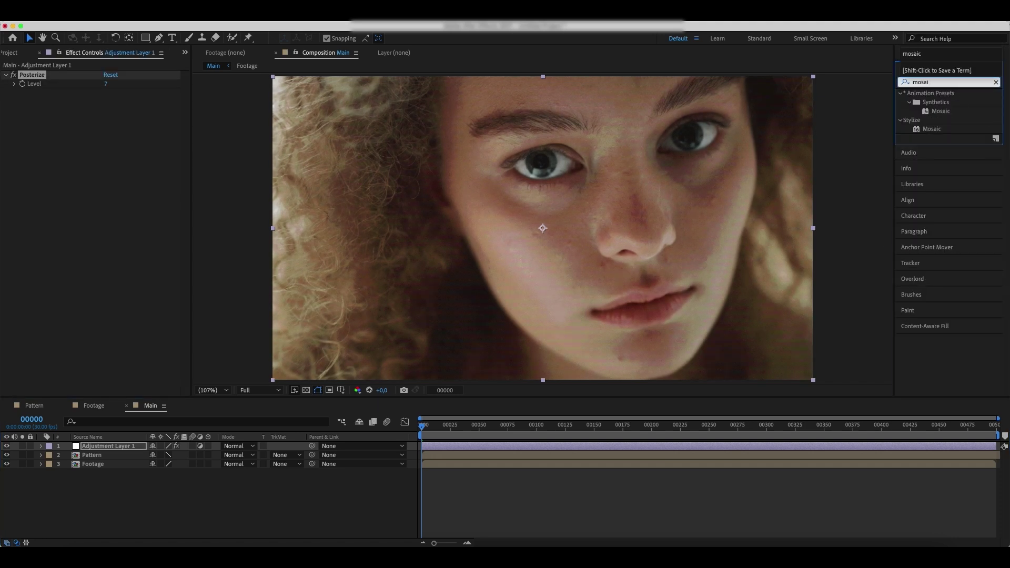
double_click(933, 130)
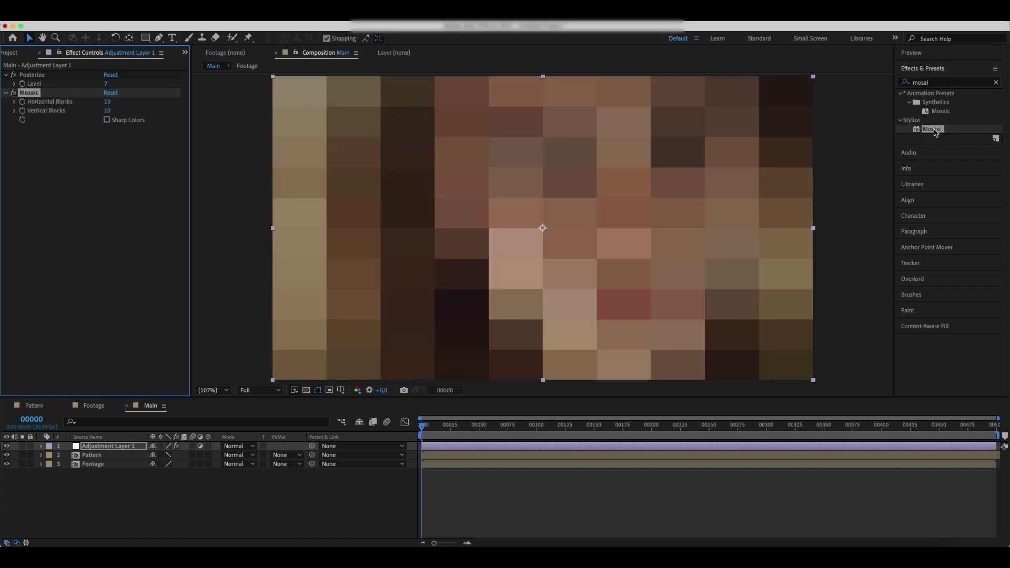
click(107, 120)
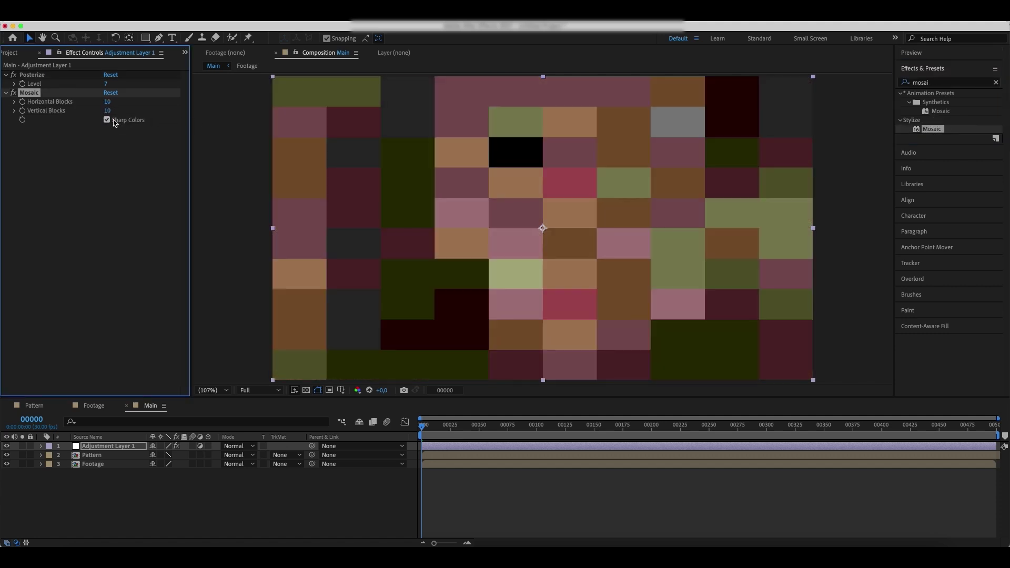
Apply a Slider Control to the adjustment layer and select its Slider value.
click(996, 82)
text(slider)
double_click(970, 102)
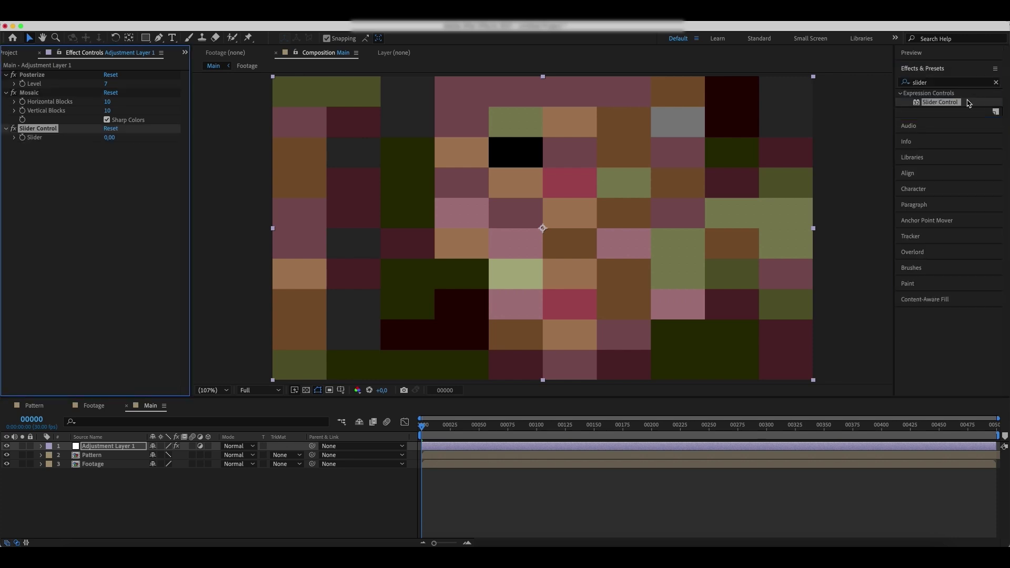
click(110, 138)
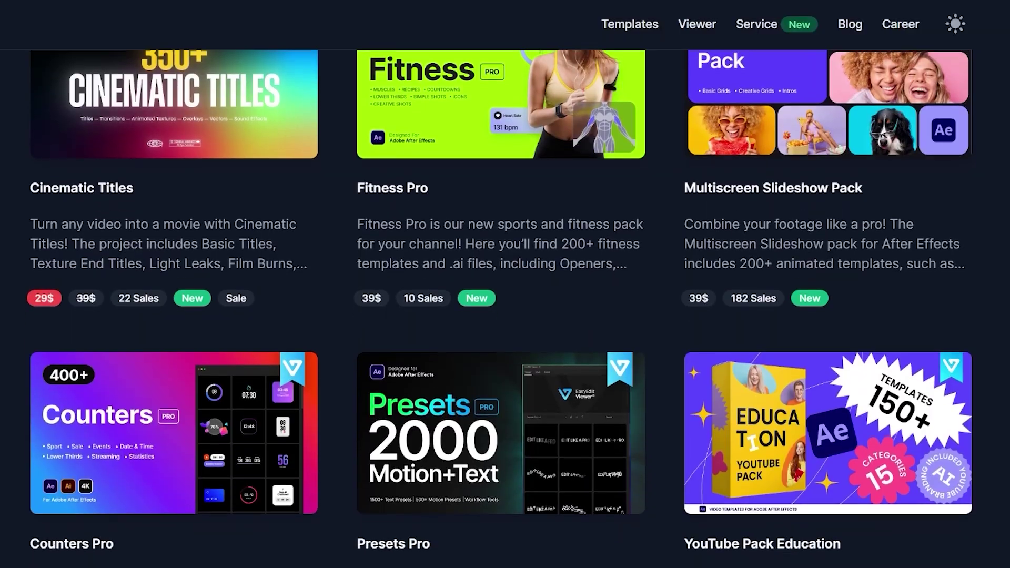
Scroll the Video Templates homepage down to template cards like Fitness Pro and Counters Pro.
scroll(501, 310, down, 5)
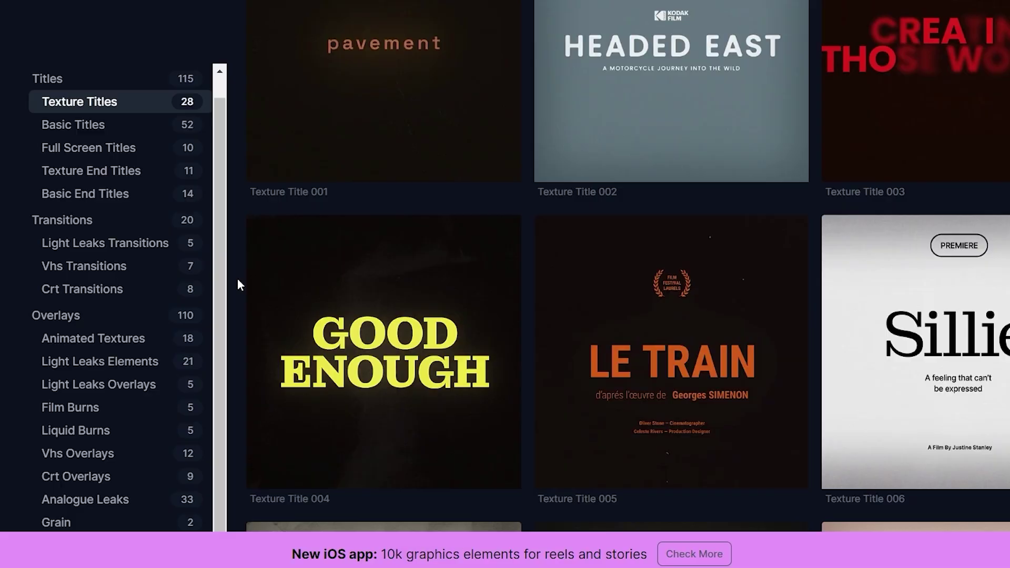
scroll(238, 279, down, 3)
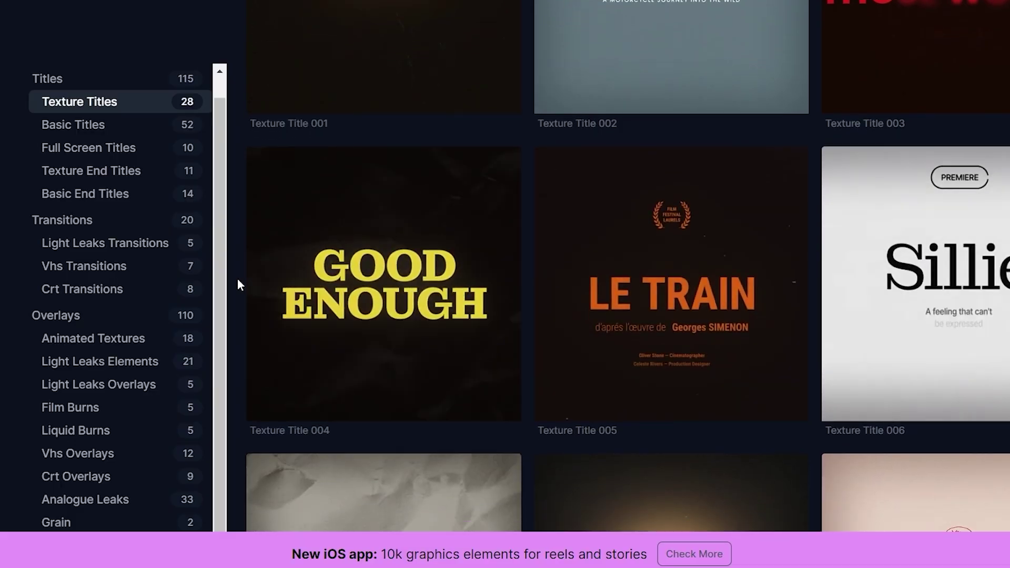
scroll(238, 284, down, 3)
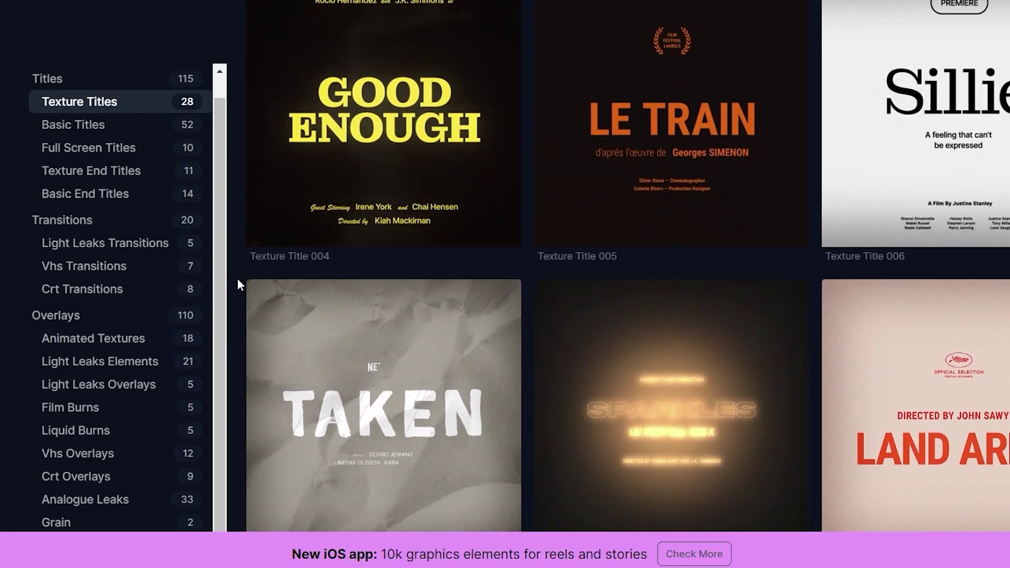
scroll(238, 285, down, 3)
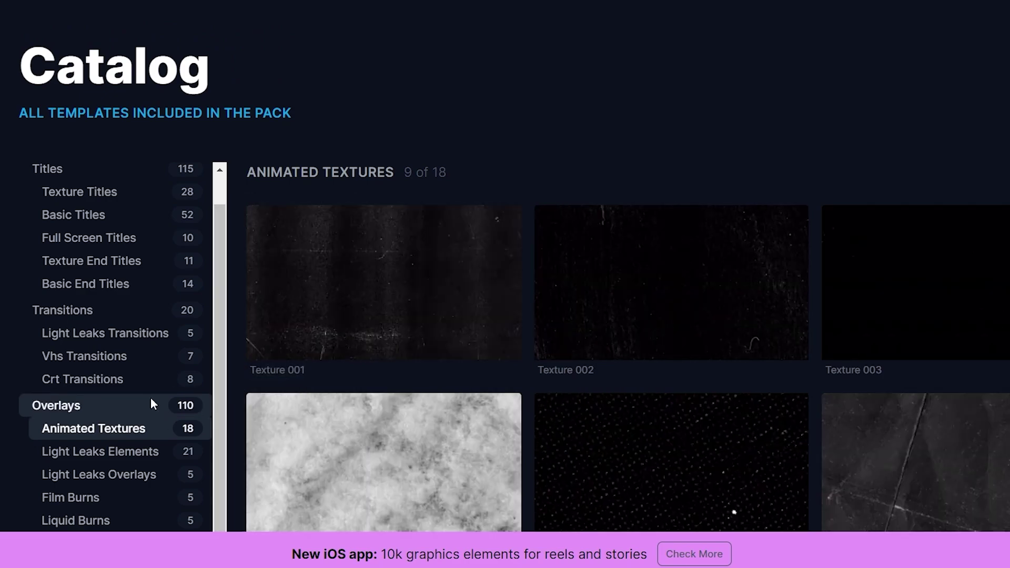
scroll(151, 399, down, 1)
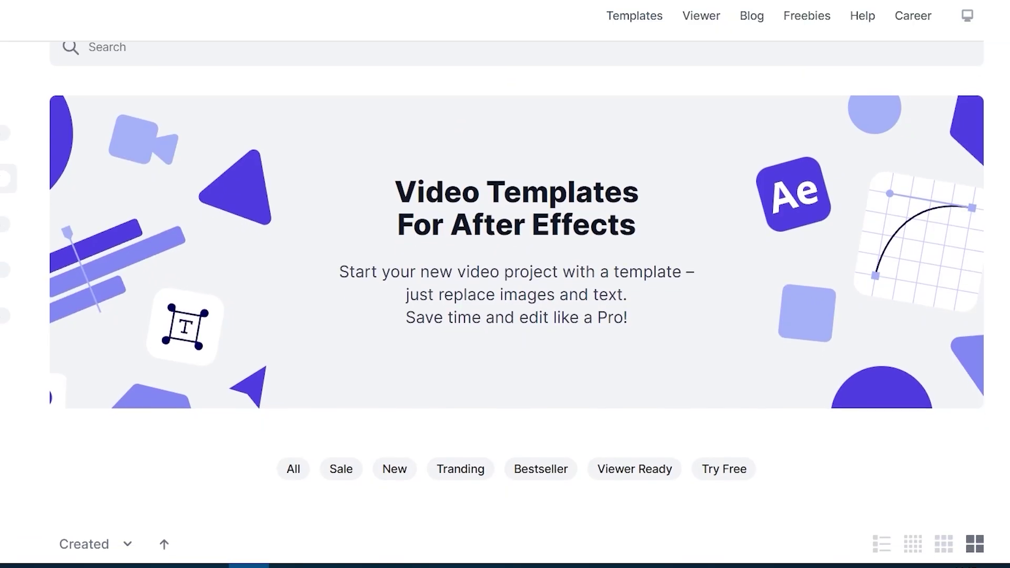
scroll(505, 284, down, 1)
scroll(505, 284, down, 8)
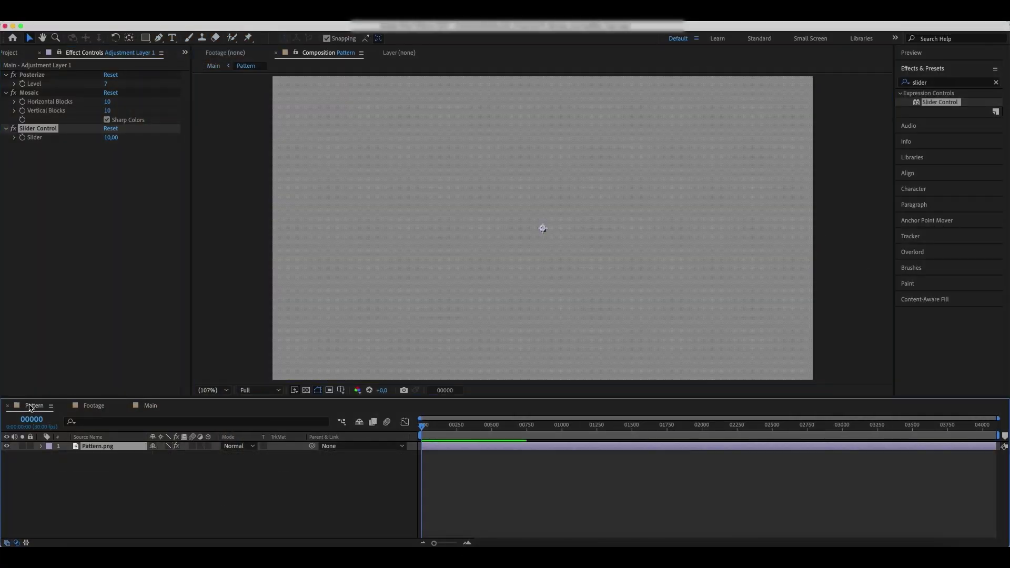
Give Pattern.png's Scale an expression multiplying it by Main's Slider Control value.
key(s)
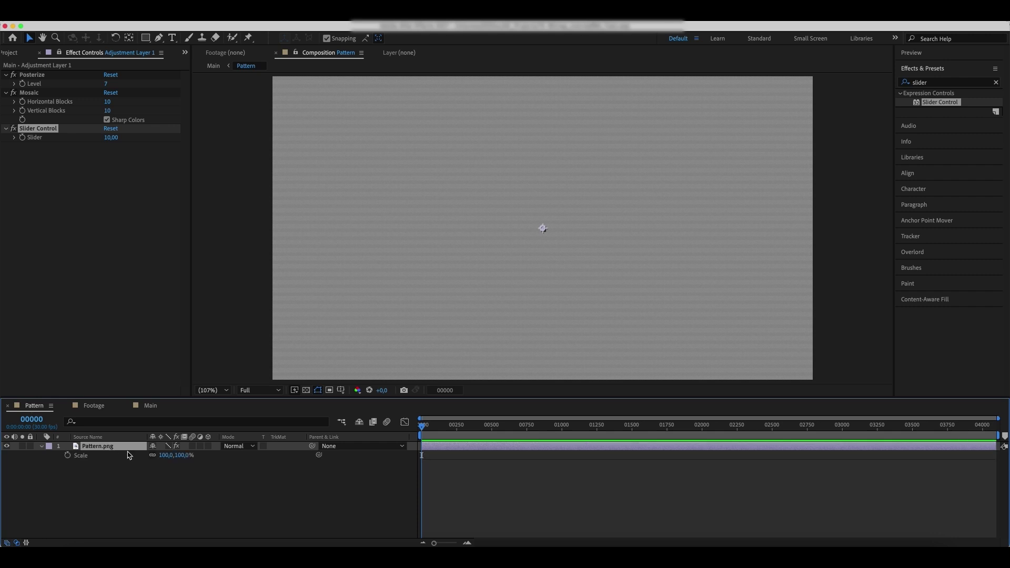
alt+click(67, 456)
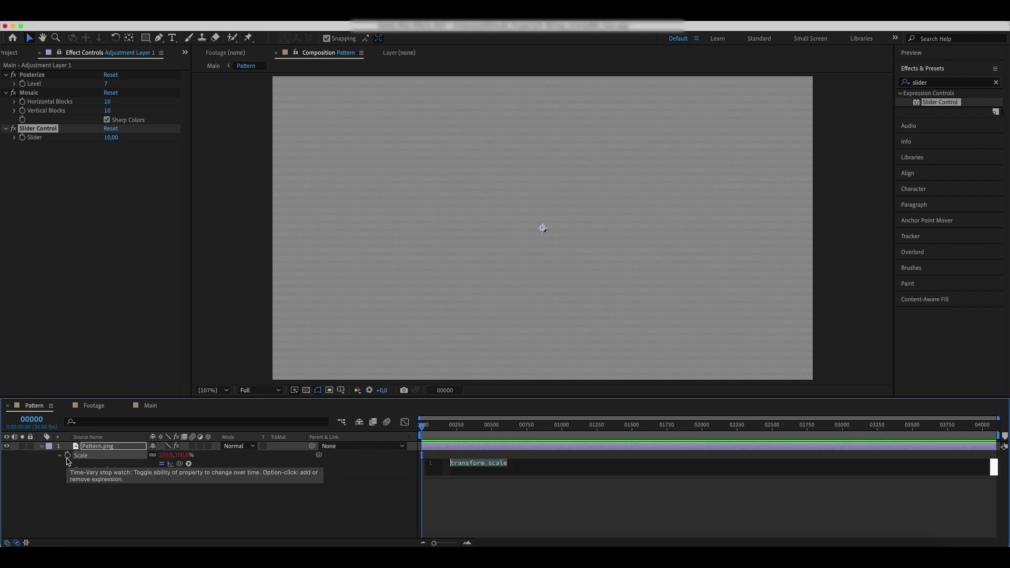
click(513, 468)
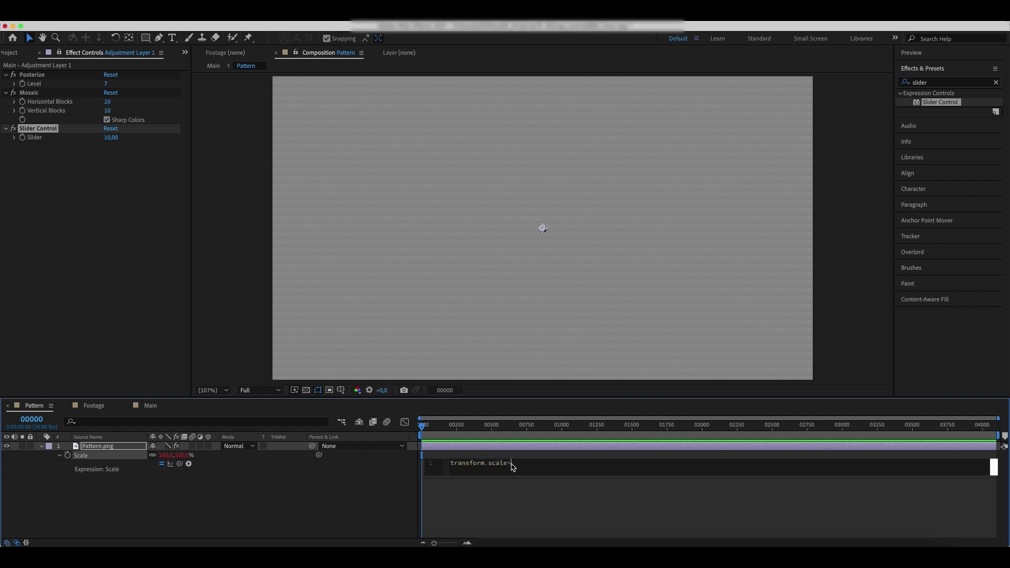
text(*)
drag(180, 463, 47, 140)
click(277, 498)
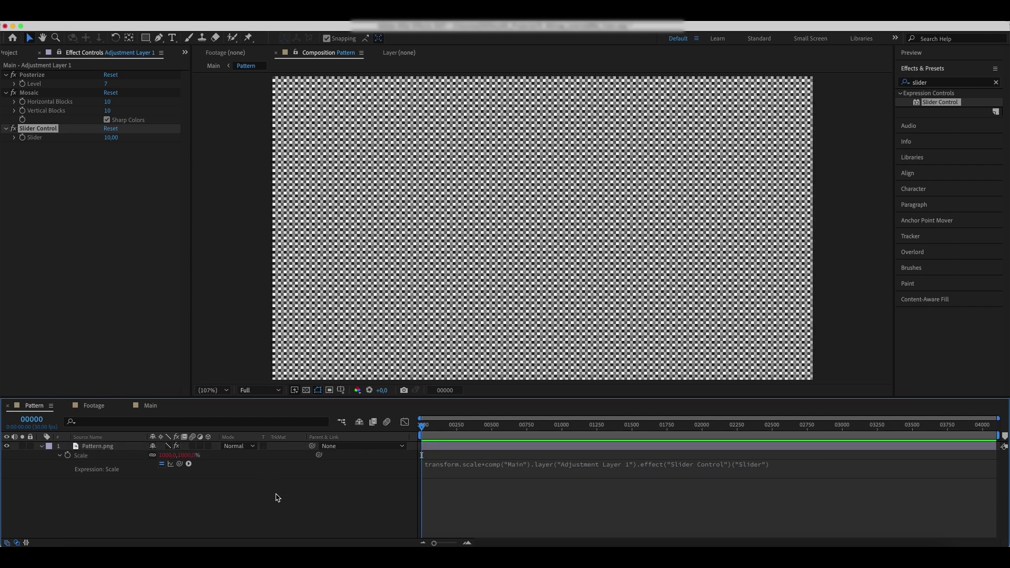
click(151, 405)
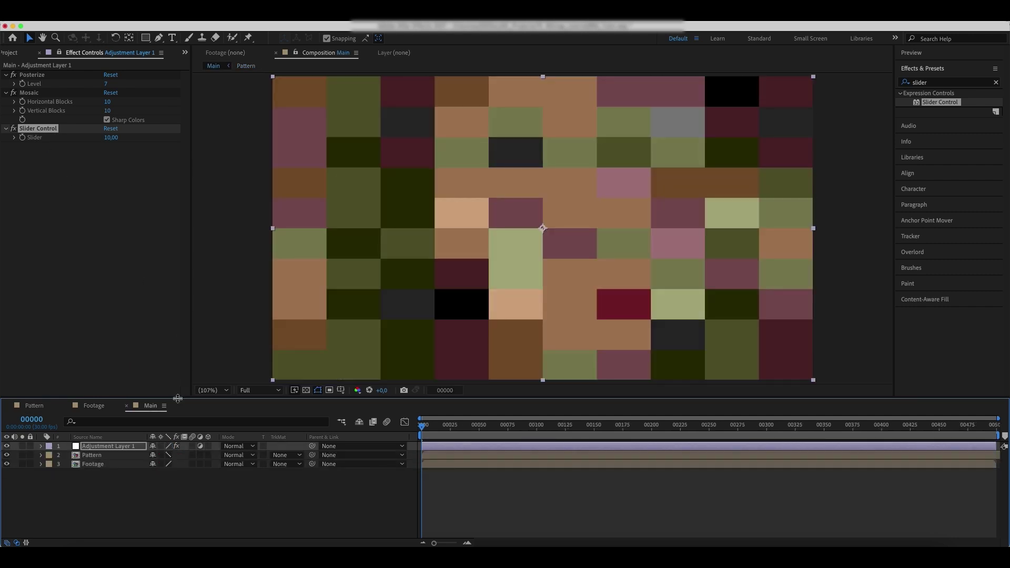
Set Mosaic Horizontal Blocks to the expression thisComp.width divided by the Slider.
alt+click(23, 102)
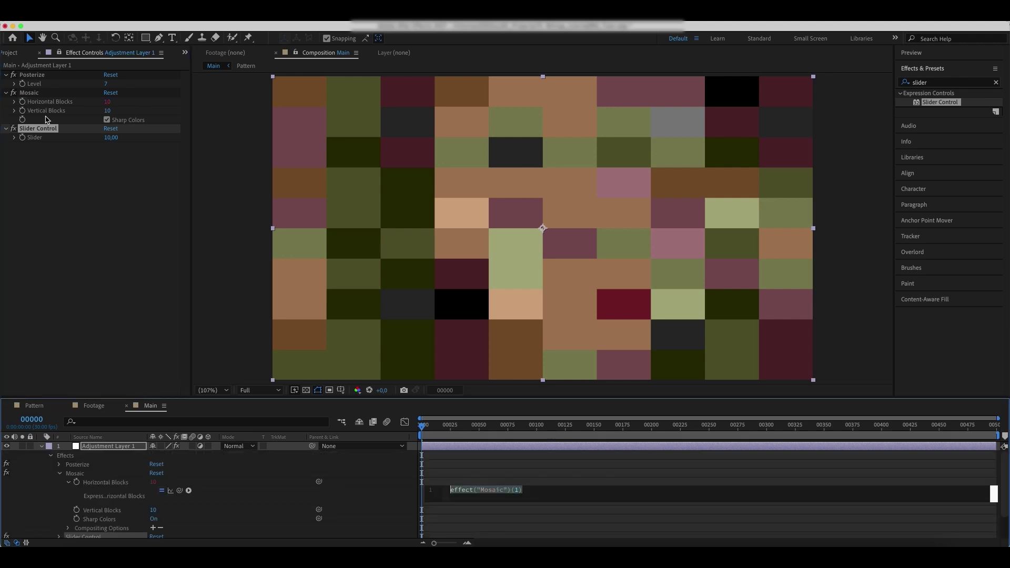
text(this)
key(Down)
key(Return)
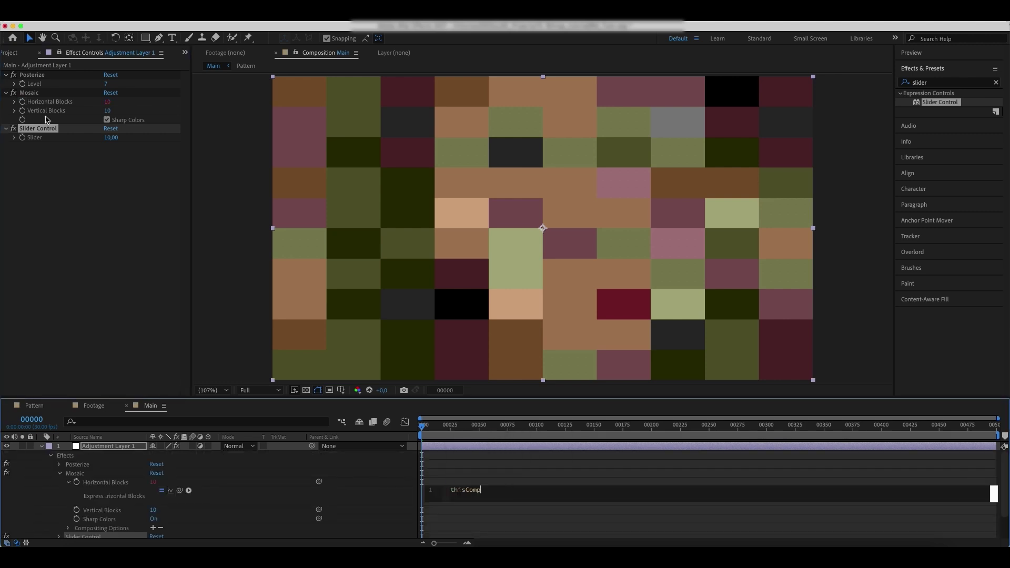
text(.width/)
drag(319, 483, 34, 138)
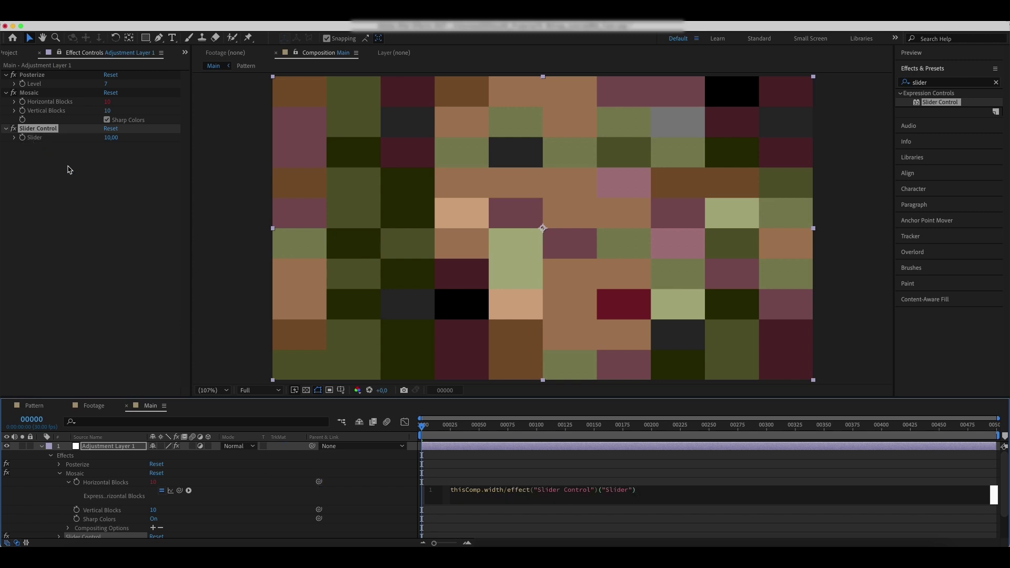
click(476, 451)
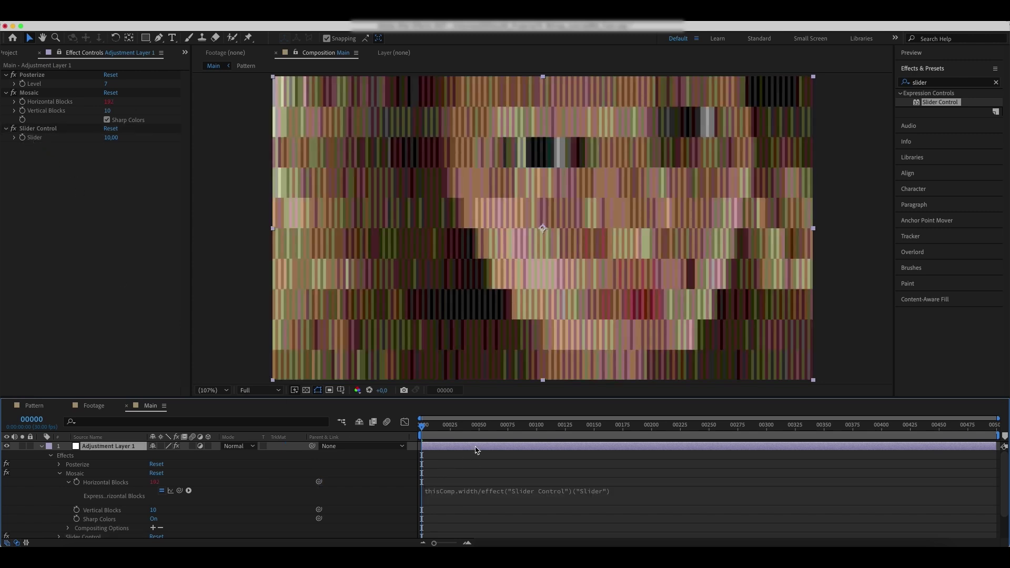
Set Mosaic Vertical Blocks to thisComp.height divided by the Slider.
alt+click(76, 510)
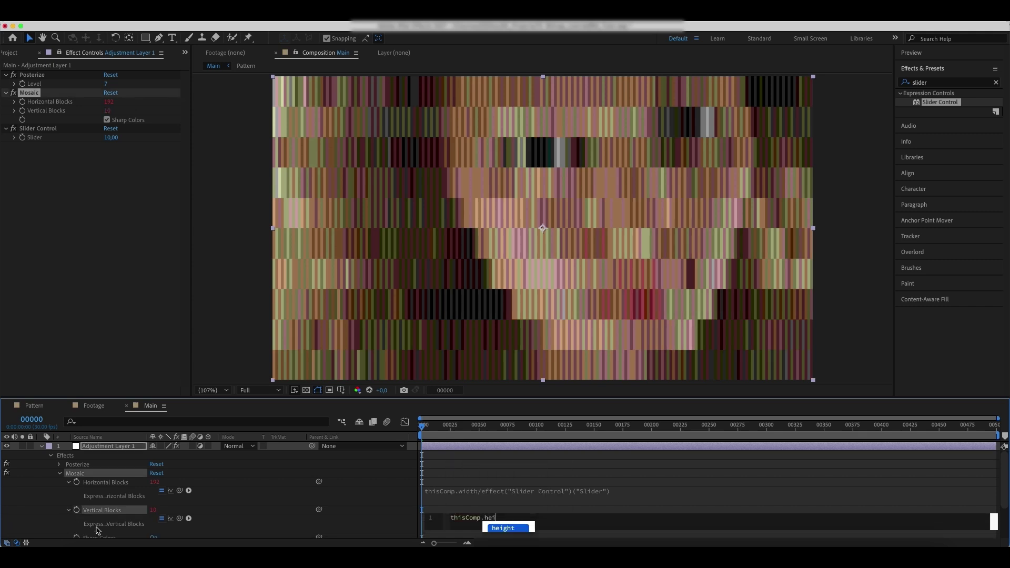
key(Return)
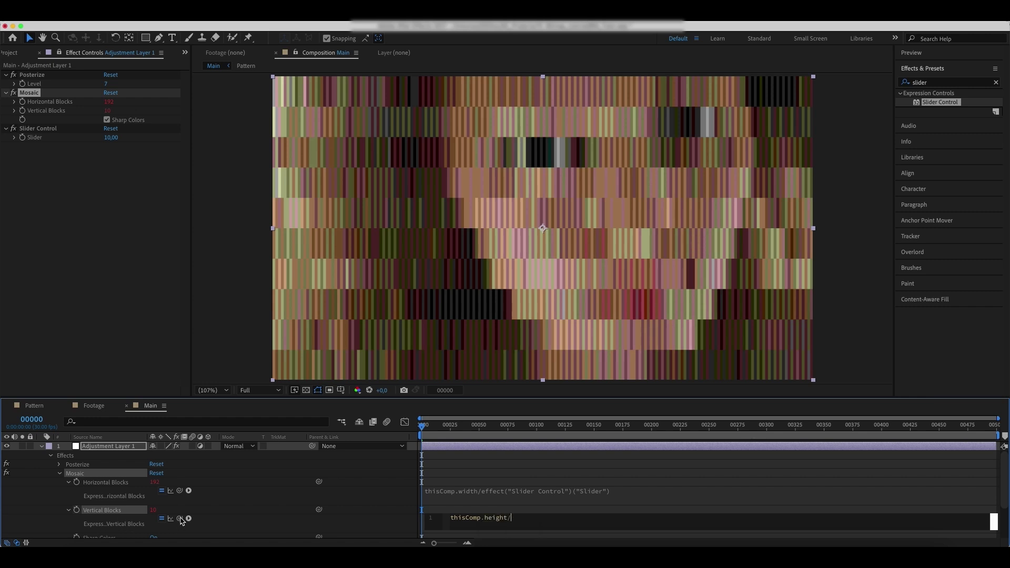
drag(179, 519, 34, 137)
click(470, 452)
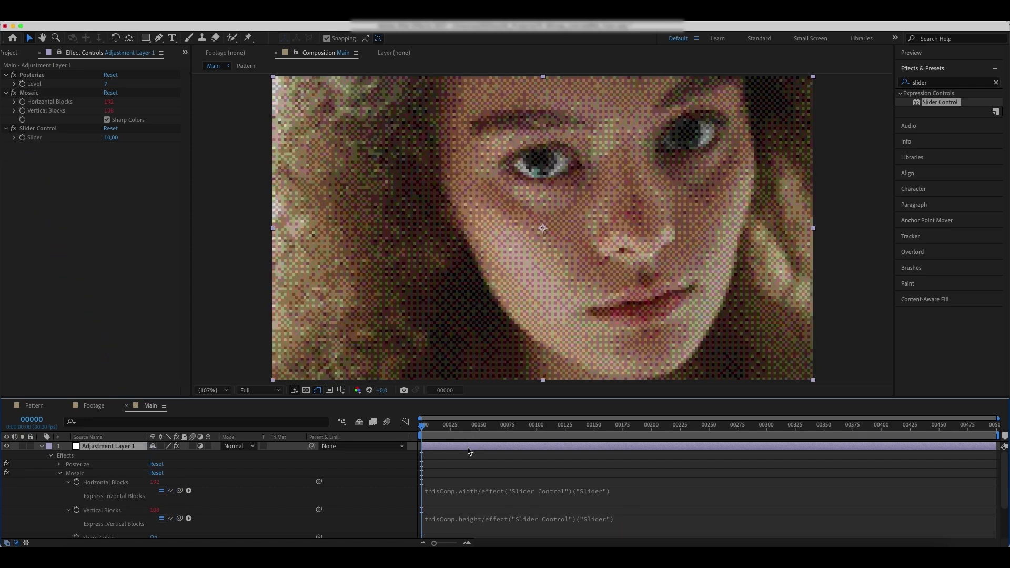
Give the Slider the expression Math.round(effect("Slider Control")("Slider")) so it stays whole.
alt+click(22, 137)
text(Math)
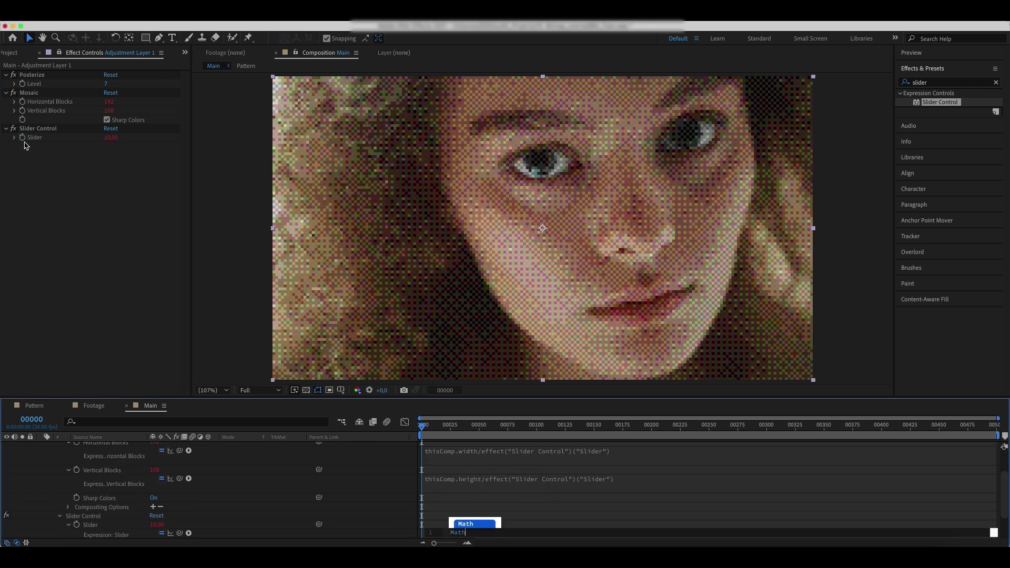
text(.round())
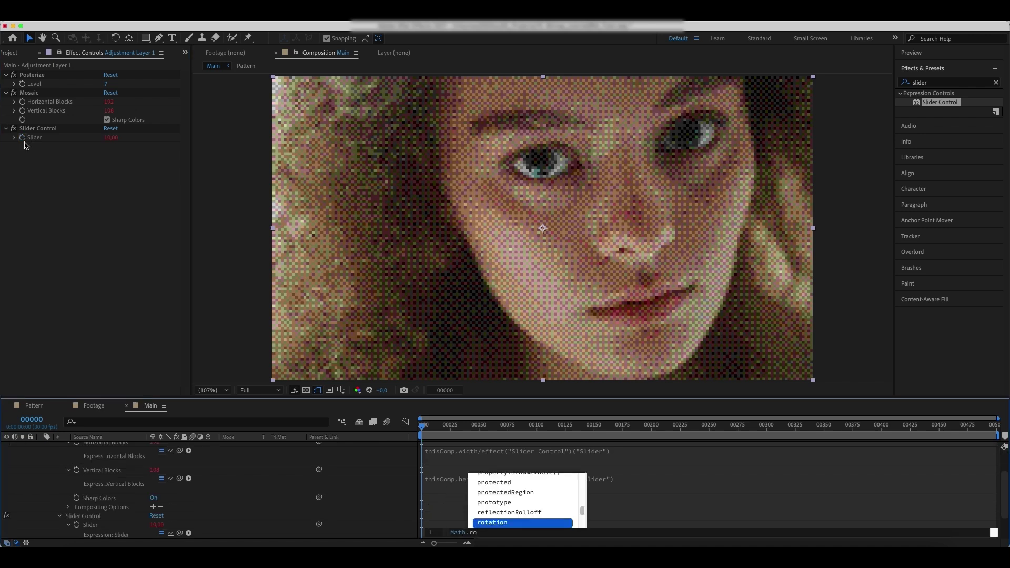
key(Return)
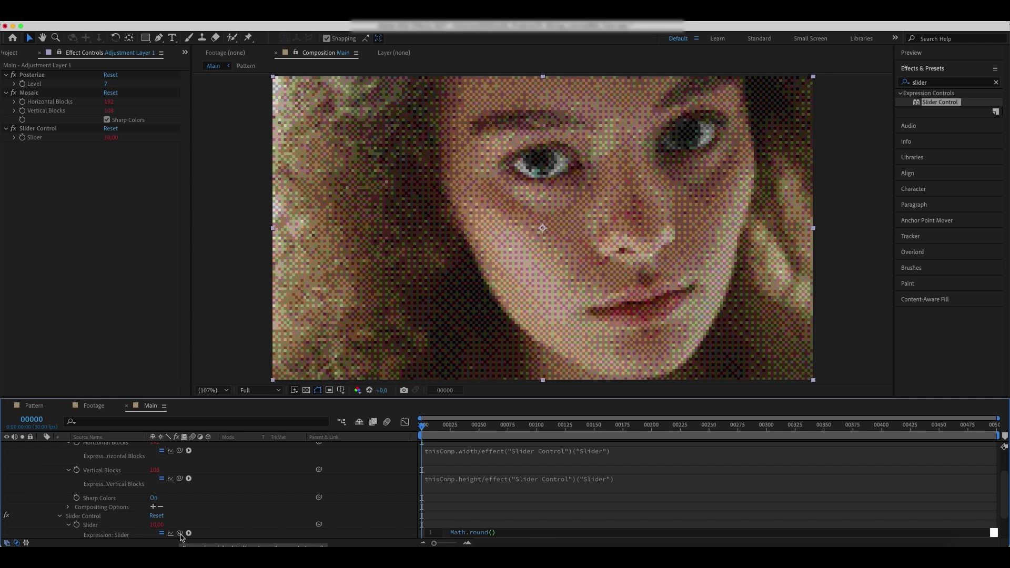
drag(179, 534, 34, 138)
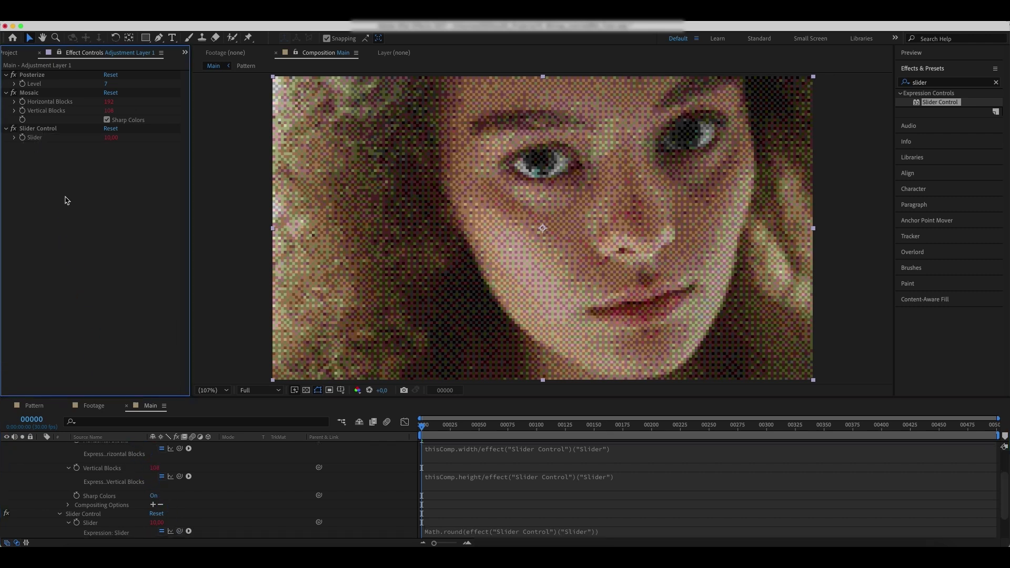
Adjust the Pattern opacity, set the Slider to 6, and lower Posterize Level to 3.
click(106, 455)
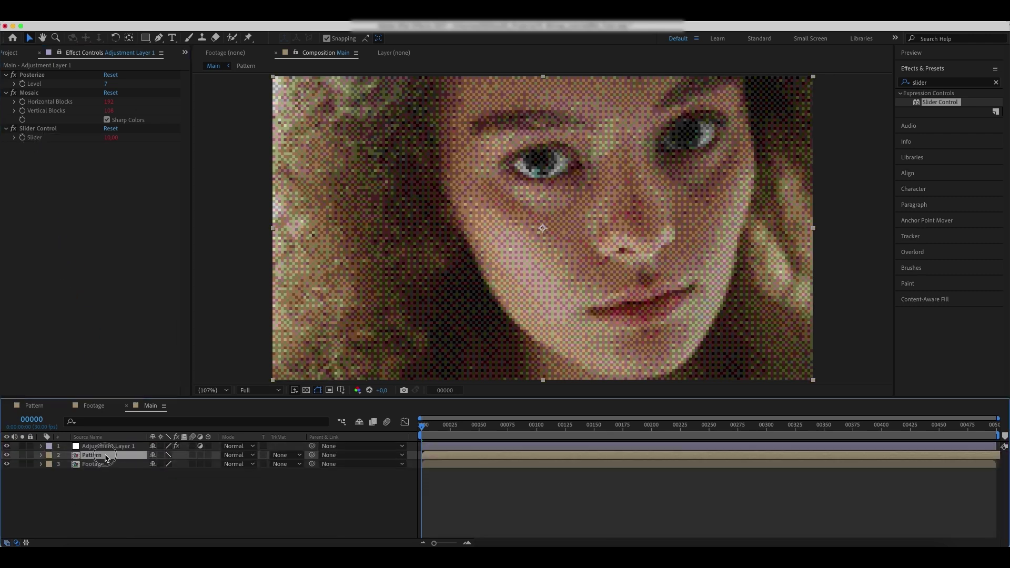
key(t)
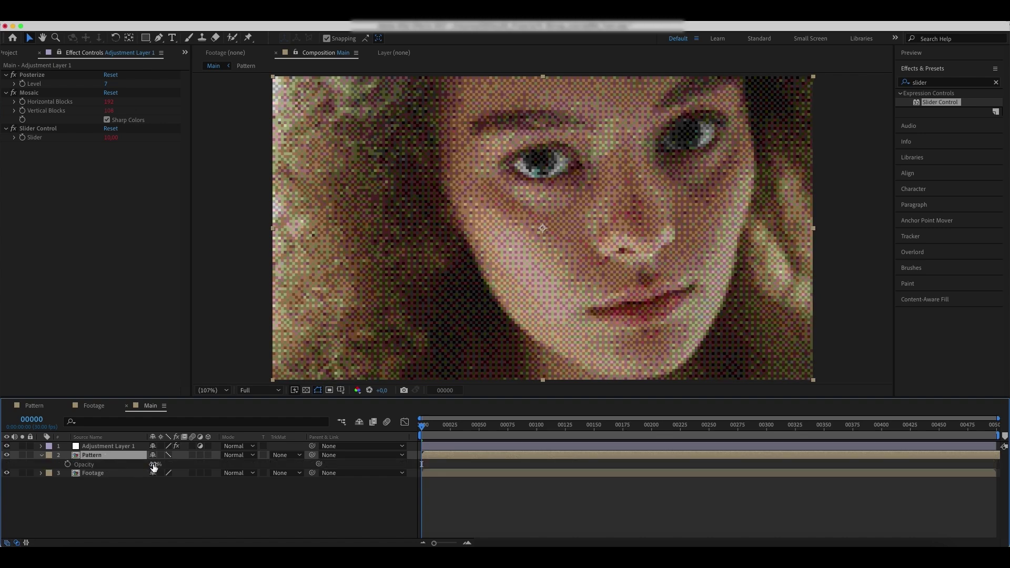
mouse_move(154, 466)
mouse_down()
mouse_move(184, 461)
mouse_move(155, 465)
mouse_up()
mouse_move(110, 137)
mouse_down()
mouse_move(128, 137)
mouse_move(110, 138)
mouse_up()
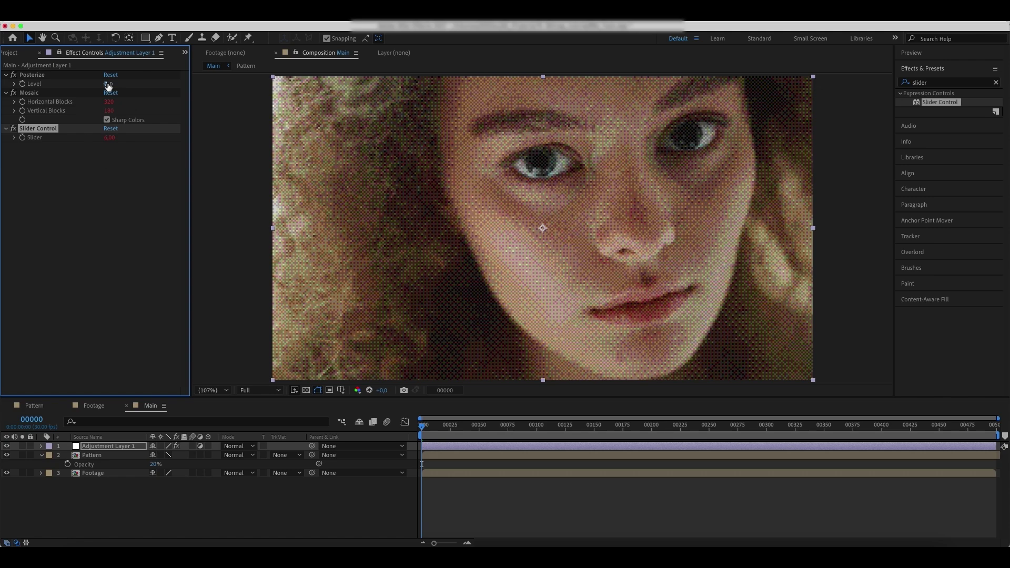
drag(108, 87, 87, 96)
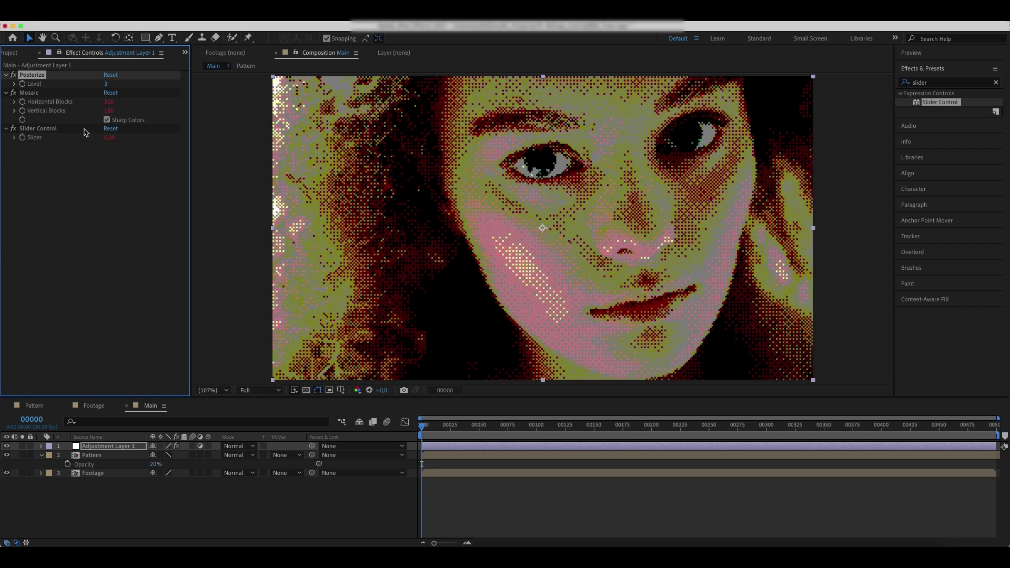
Apply the Tint effect to Footage.mp4 inside the Footage precomp, then return to Main.
click(102, 474)
double_click(100, 474)
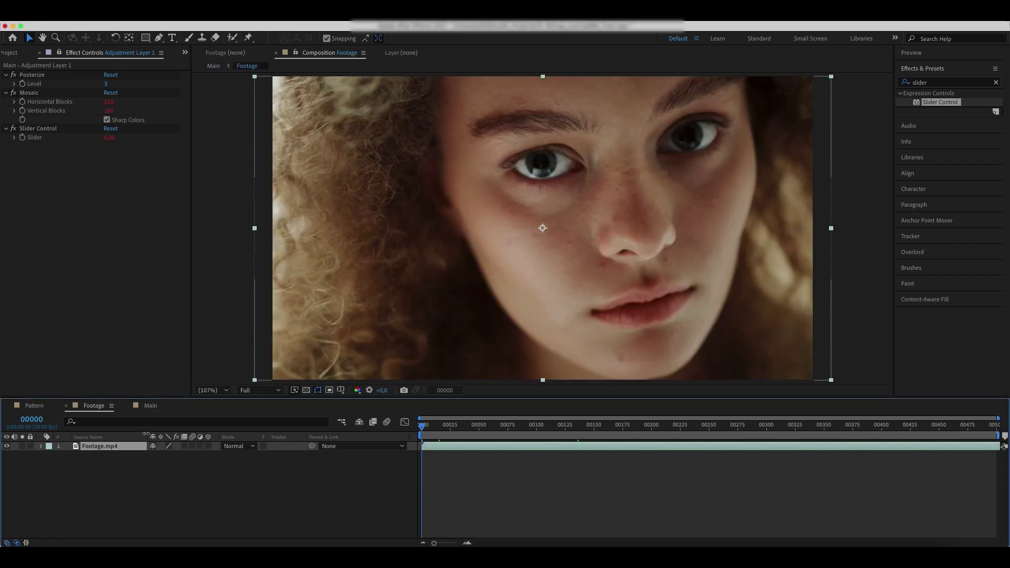
click(996, 82)
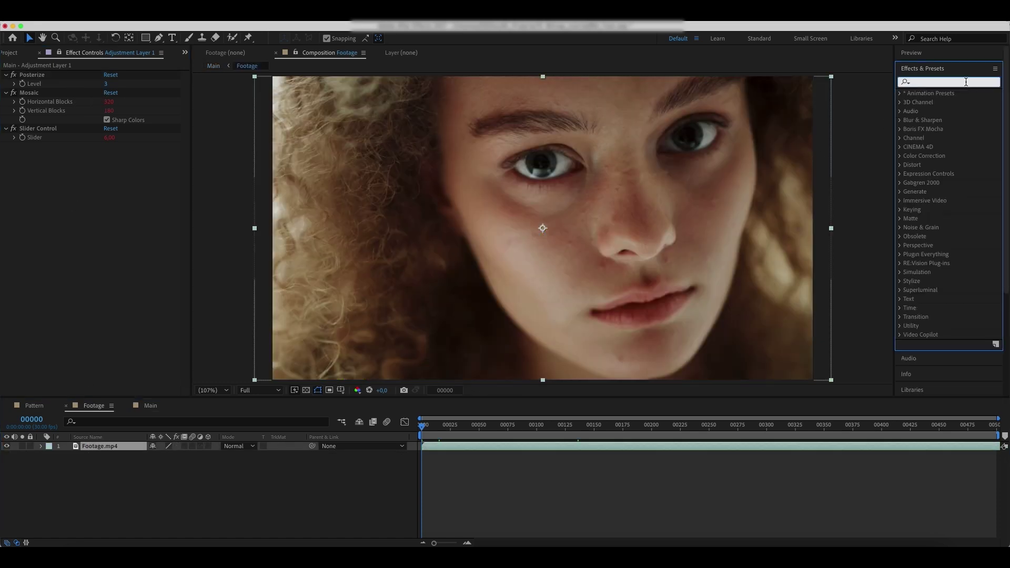
text(tint)
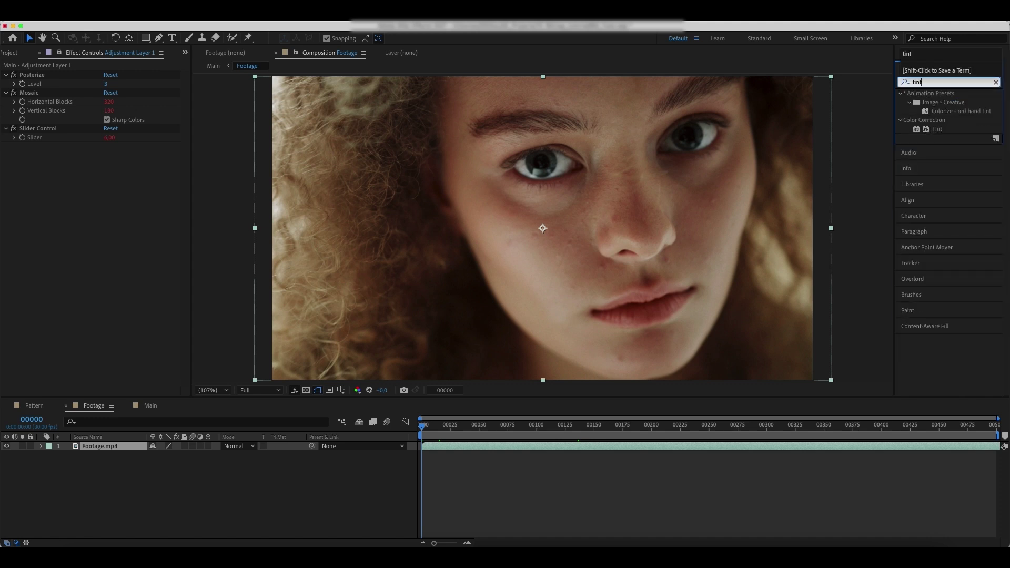
double_click(937, 129)
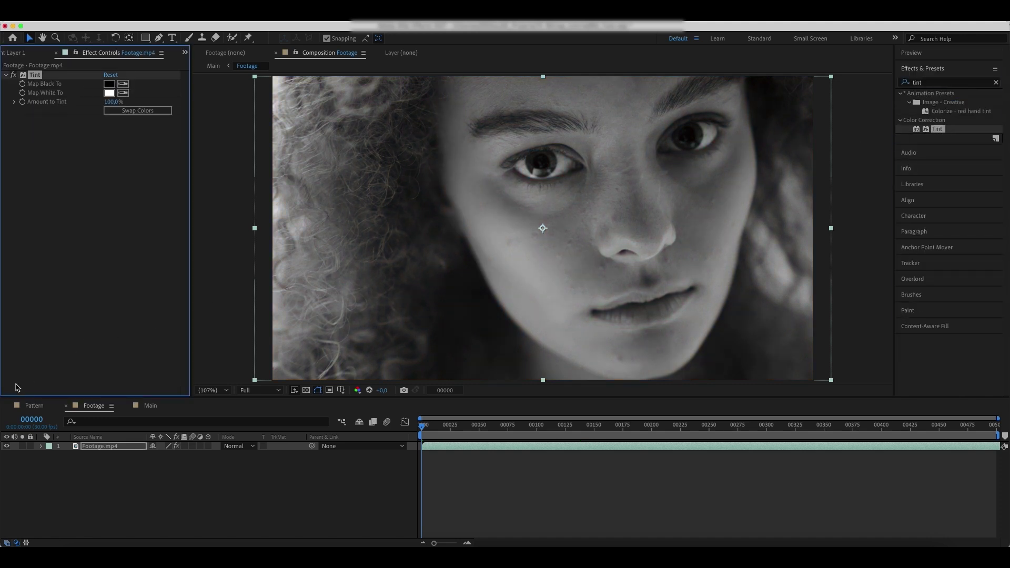
click(148, 406)
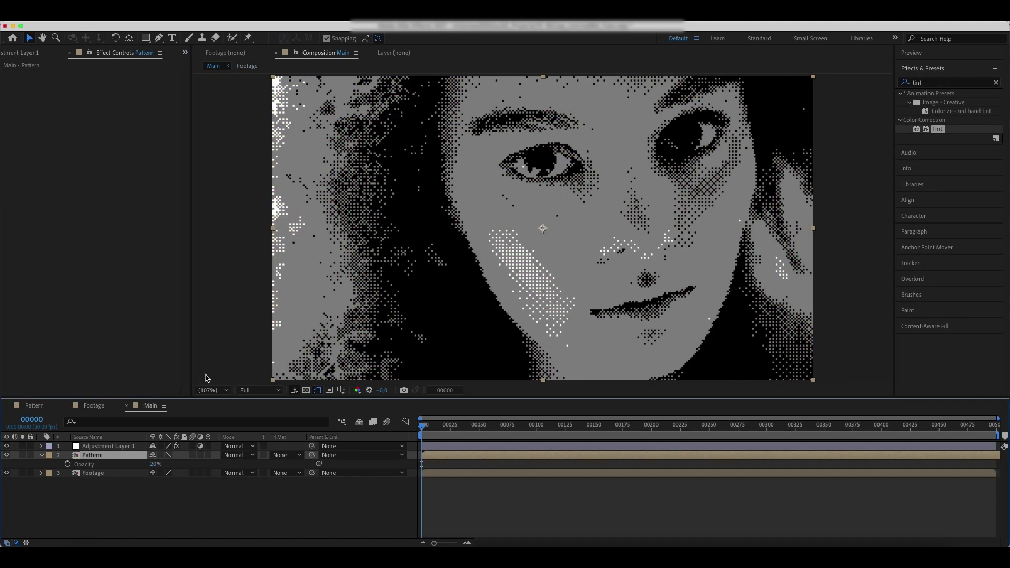
Raise Adjustment Layer 1's Slider well above 6 so the mosaic blocks grow much larger.
click(105, 446)
key(e)
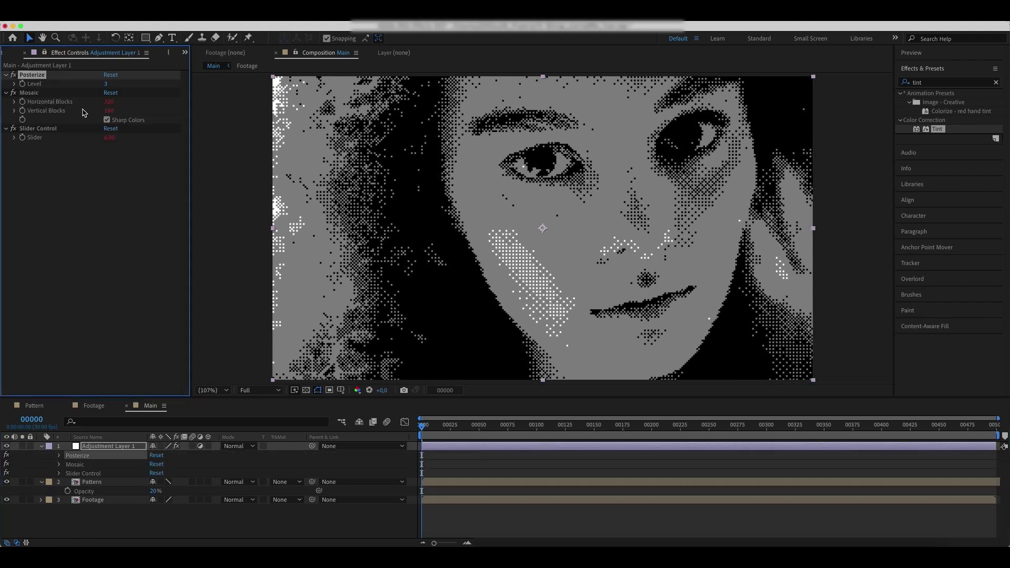
drag(105, 85, 107, 83)
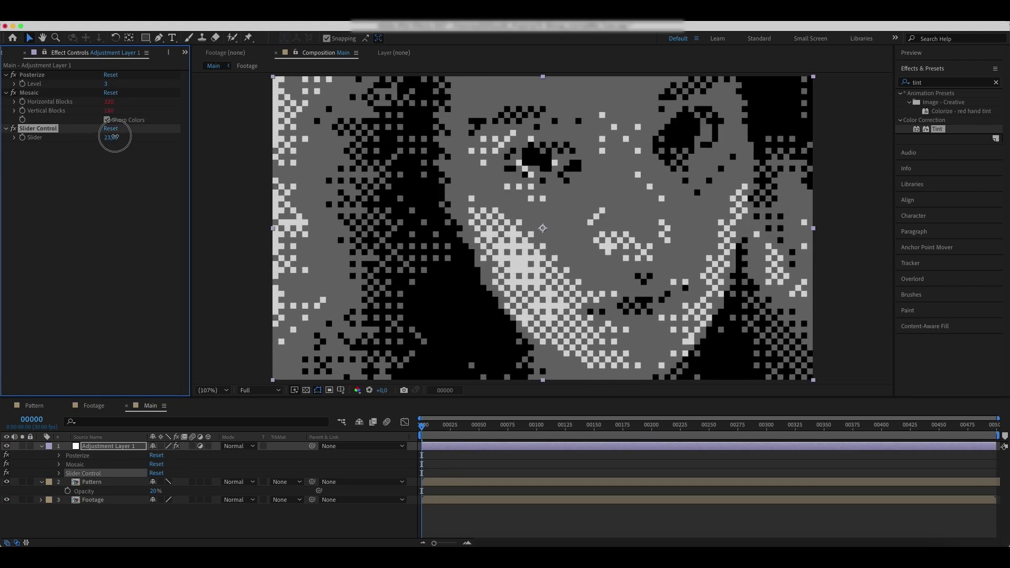